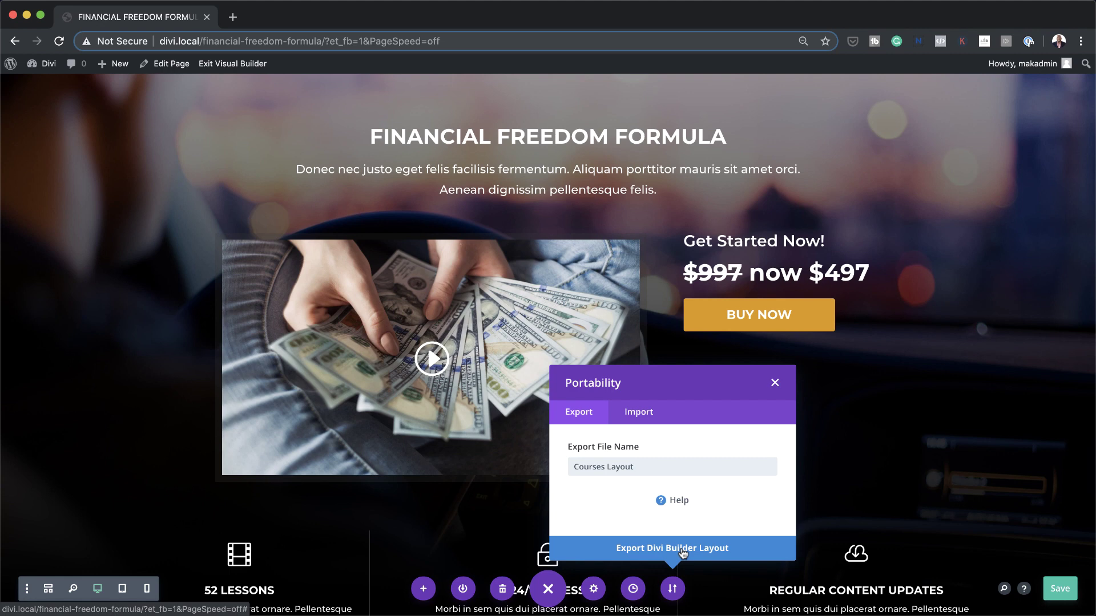
Export the Divi layout as Courses Layout.json and select divi.local/ in the address bar.
{"action": "left_click", "coordinate": [683, 550]}
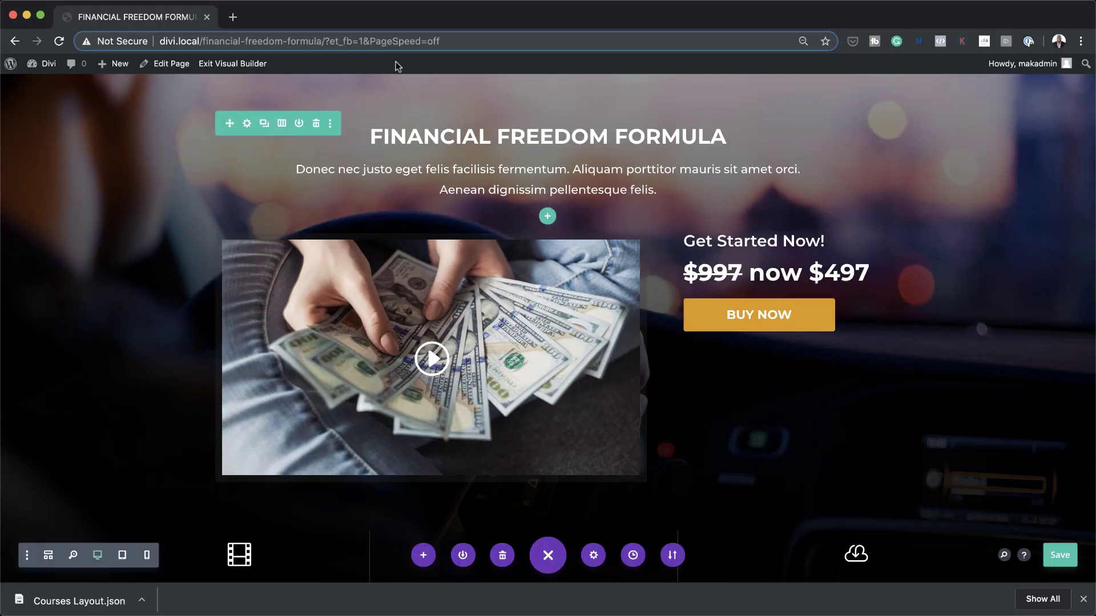
{"action": "left_click", "coordinate": [202, 44]}
{"action": "left_click", "coordinate": [203, 43]}
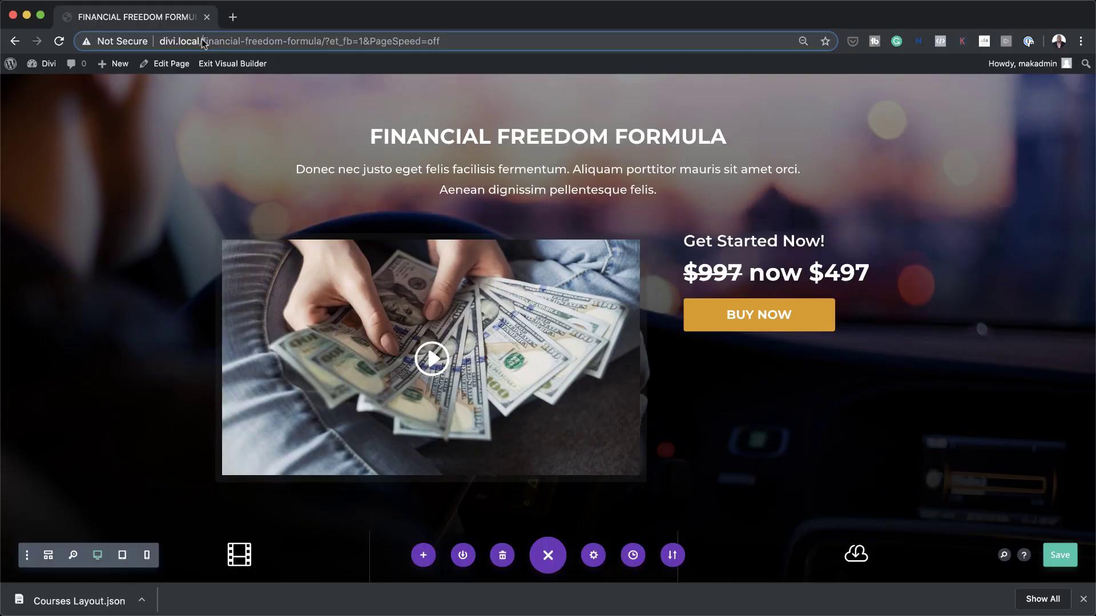
{"action": "left_click_drag", "start_coordinate": [202, 41], "coordinate": [159, 46]}
{"action": "key", "text": "super+c"}
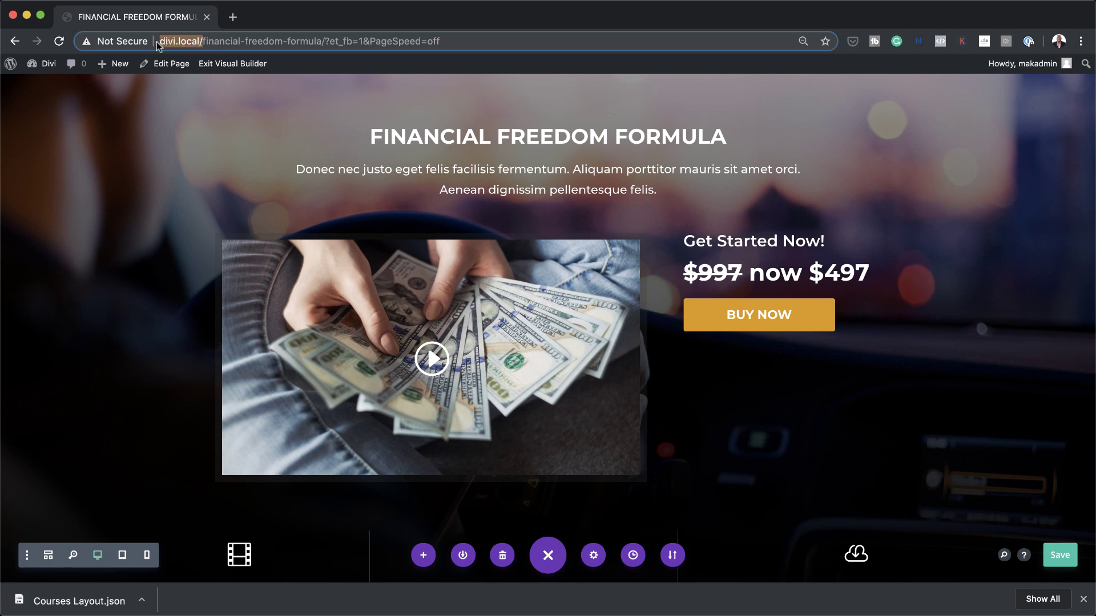
Load divi.local/ in a new browser tab and go to its WordPress admin Dashboard.
{"action": "left_click", "coordinate": [231, 18]}
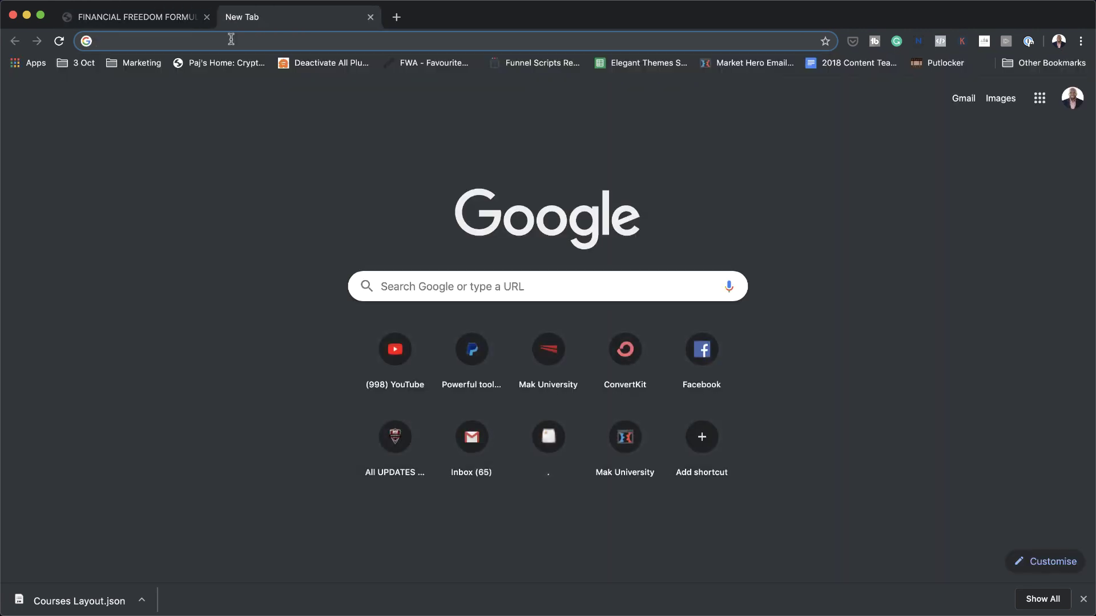
{"action": "key", "text": "super+v"}
{"action": "key", "text": "Return"}
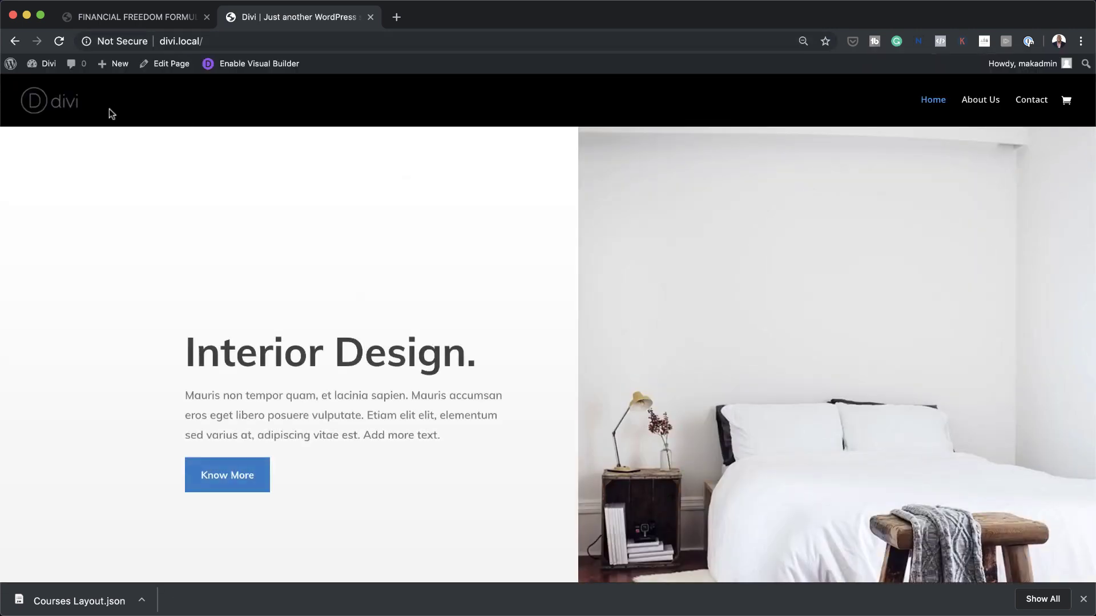
{"action": "mouse_move", "coordinate": [49, 67]}
{"action": "left_click", "coordinate": [52, 86]}
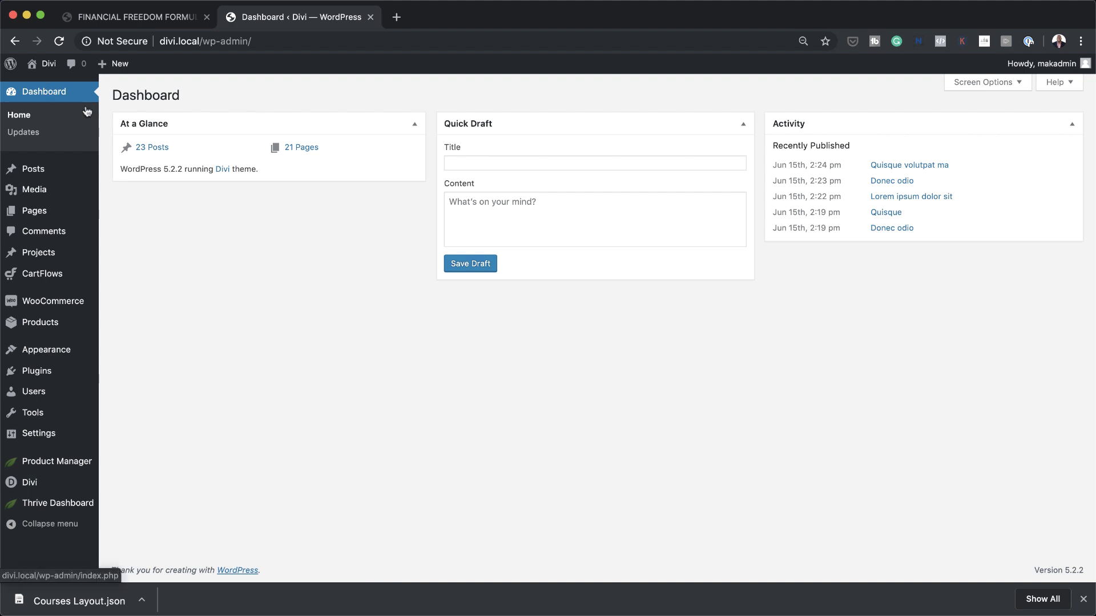
{"action": "mouse_move", "coordinate": [60, 219]}
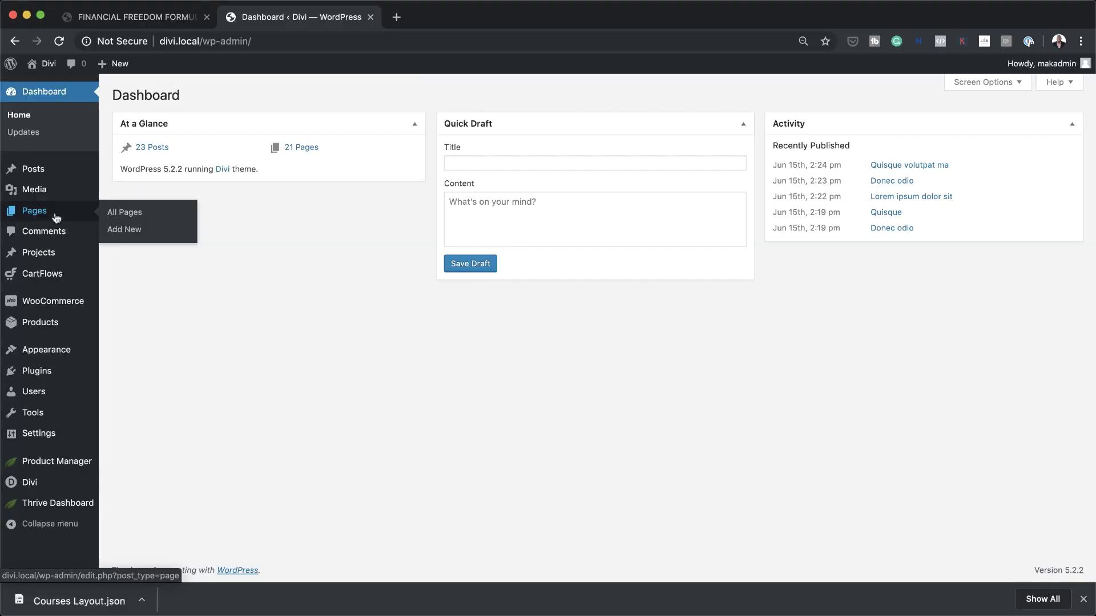
{"action": "mouse_move", "coordinate": [59, 401]}
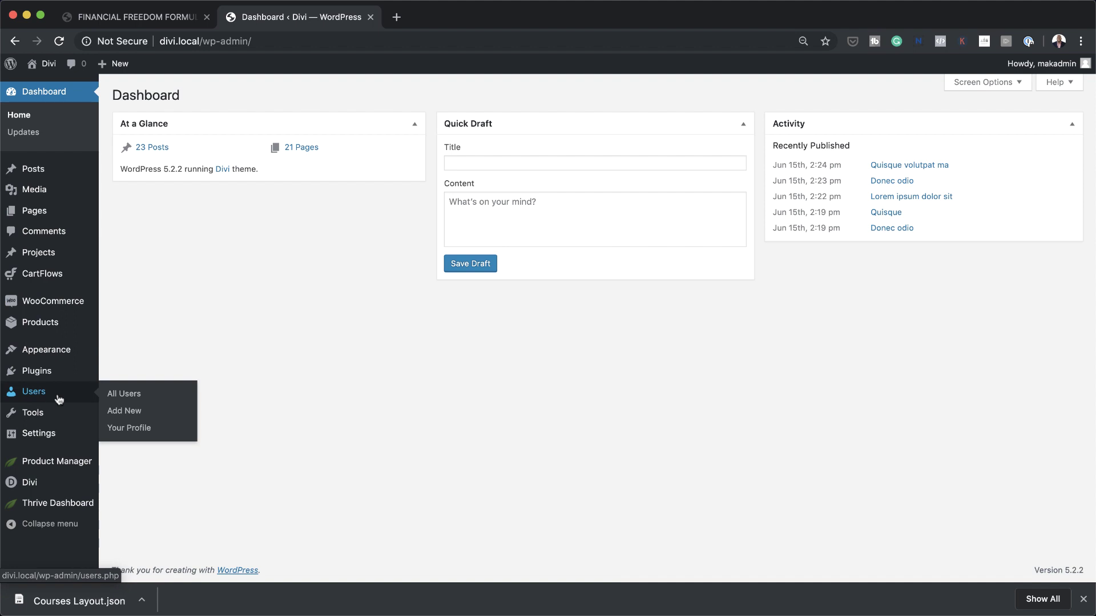
Go to CartFlows > Flows to list the Black Friday Promo and Free Ebook flows.
{"action": "mouse_move", "coordinate": [84, 373]}
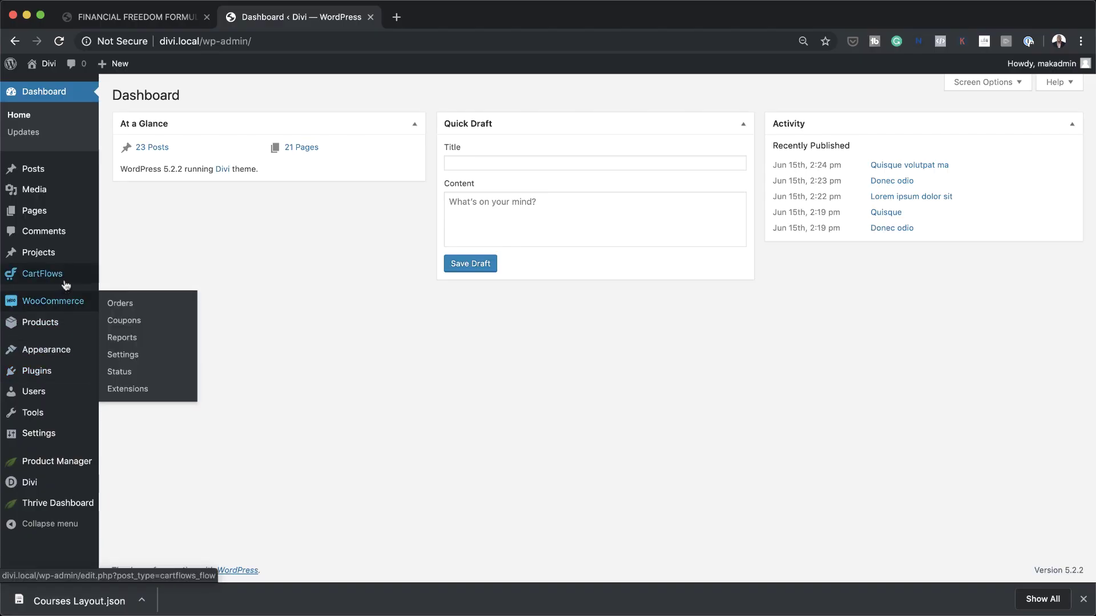
{"action": "mouse_move", "coordinate": [92, 274]}
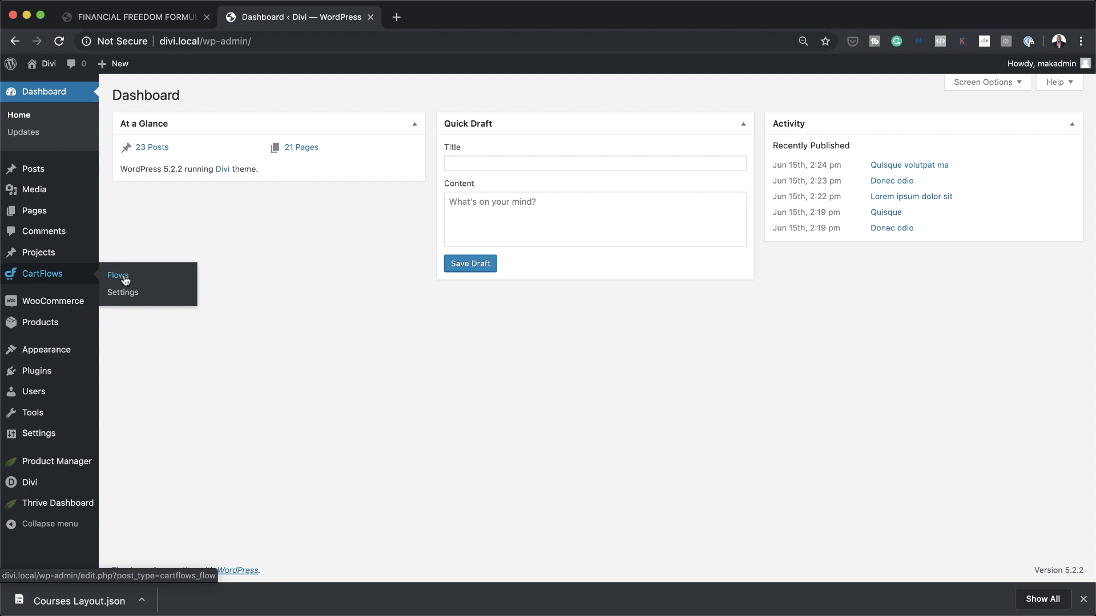
{"action": "left_click", "coordinate": [123, 278]}
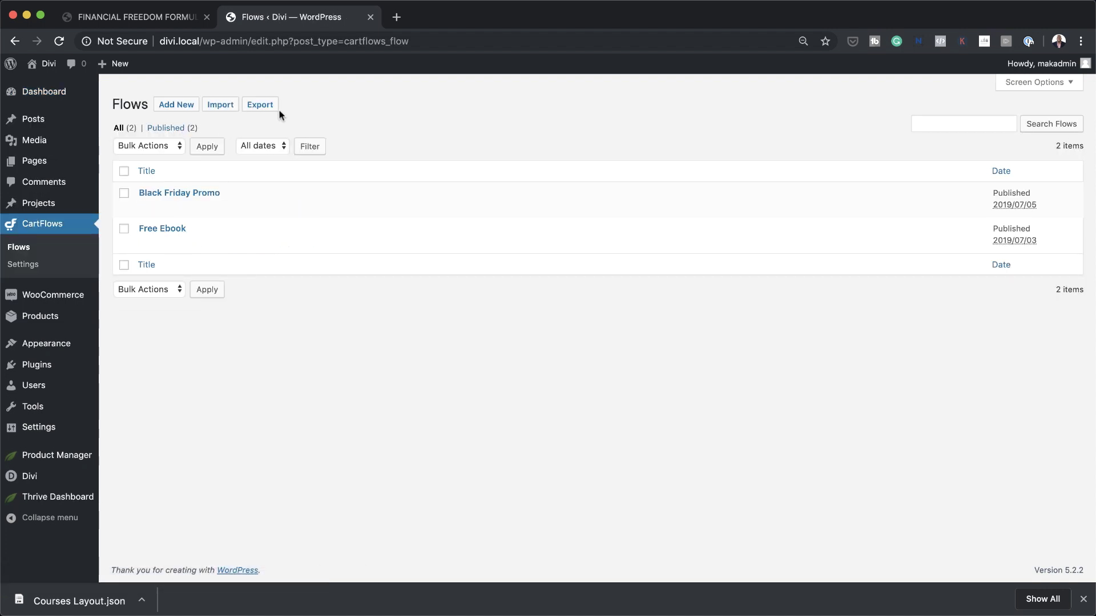
Add a new flow by importing the Evergreen Product 01 template from the Flows Library.
{"action": "left_click", "coordinate": [177, 105]}
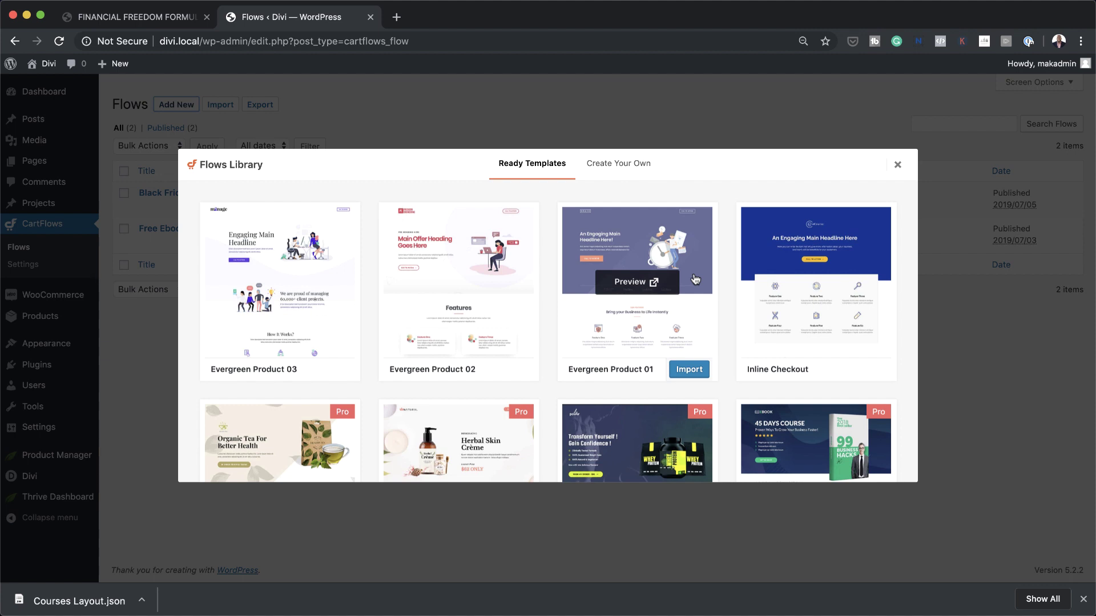
{"action": "left_click", "coordinate": [690, 371]}
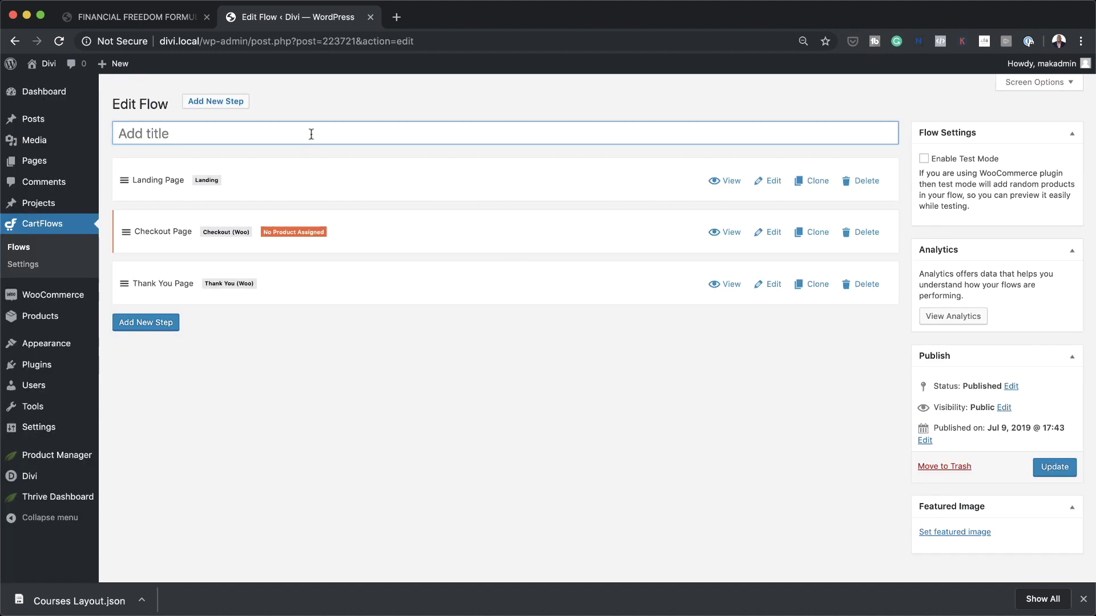
Enter 'Money Mastery' as the flow title and update the flow.
{"action": "type", "text": "Money Mastery"}
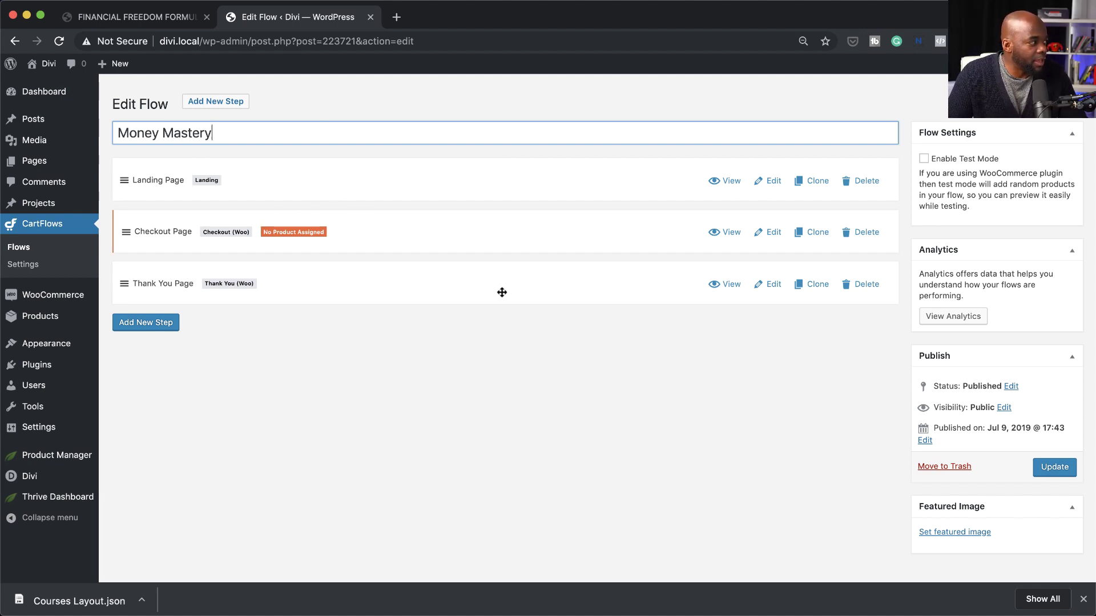
{"action": "left_click", "coordinate": [1054, 468]}
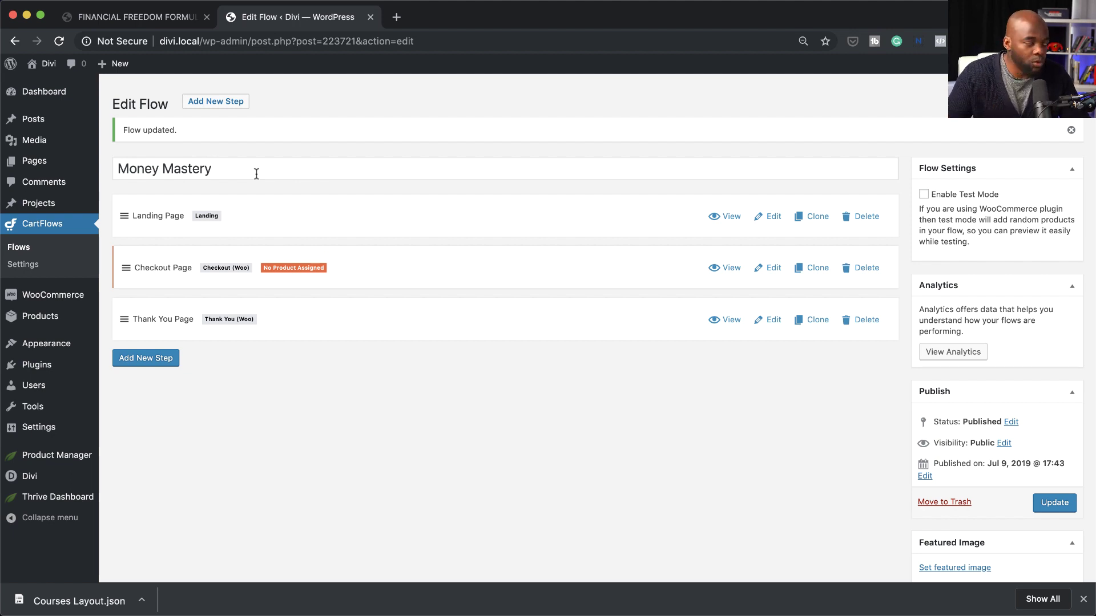
Create a product named 'Money Mastery' with a regular price of 997 and publish it.
{"action": "mouse_move", "coordinate": [60, 296]}
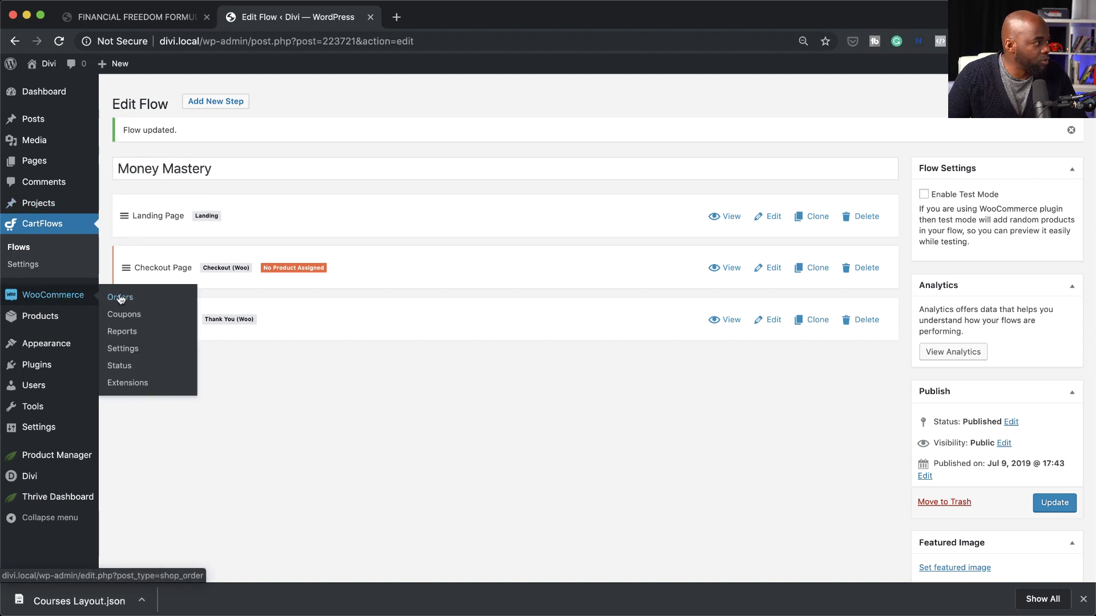
{"action": "mouse_move", "coordinate": [55, 322]}
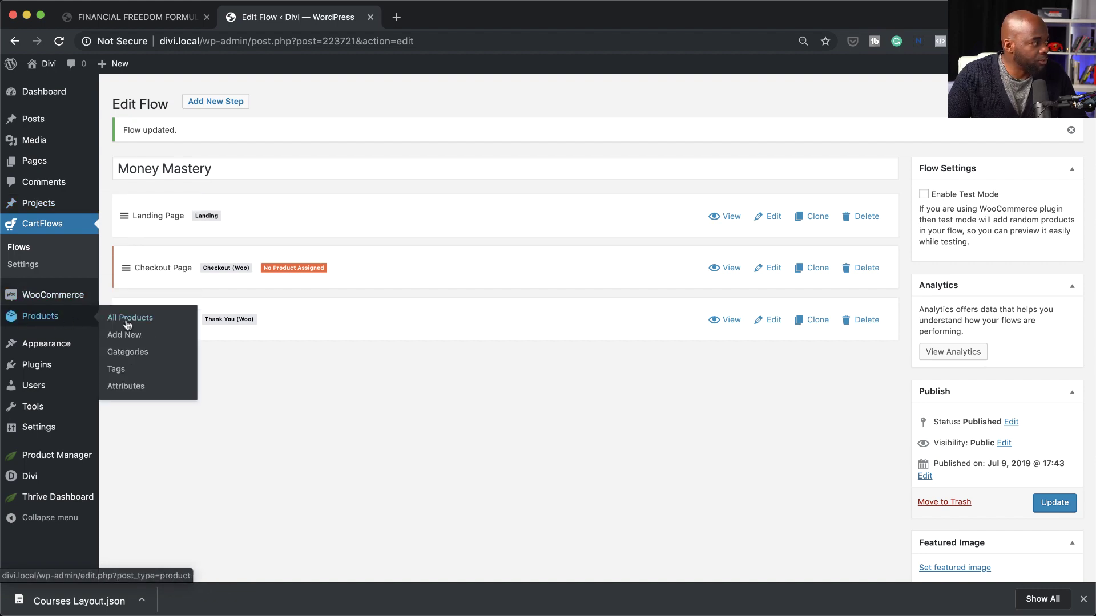
{"action": "left_click", "coordinate": [123, 338]}
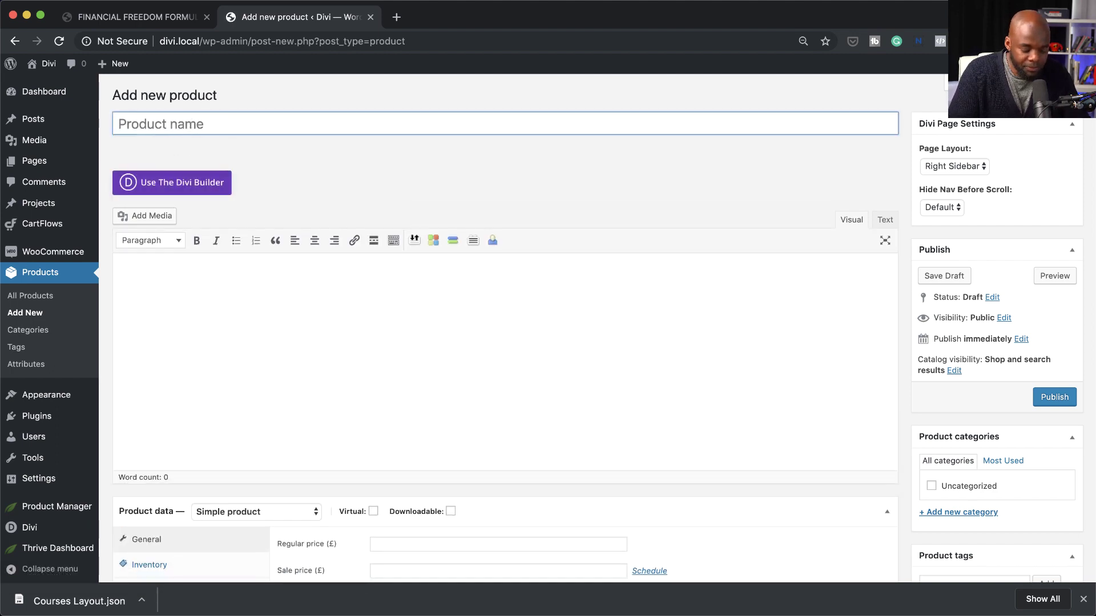
{"action": "type", "text": "Money Mastery"}
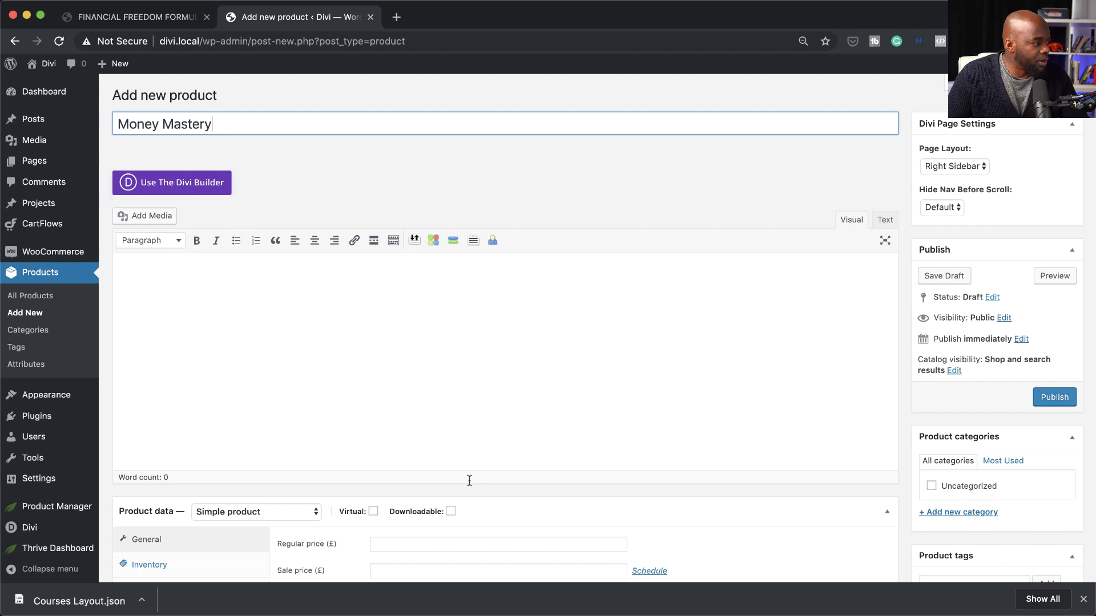
{"action": "scroll", "coordinate": [469, 480], "scroll_direction": "down", "scroll_amount": 10}
{"action": "scroll", "coordinate": [481, 423], "scroll_direction": "up", "scroll_amount": 2}
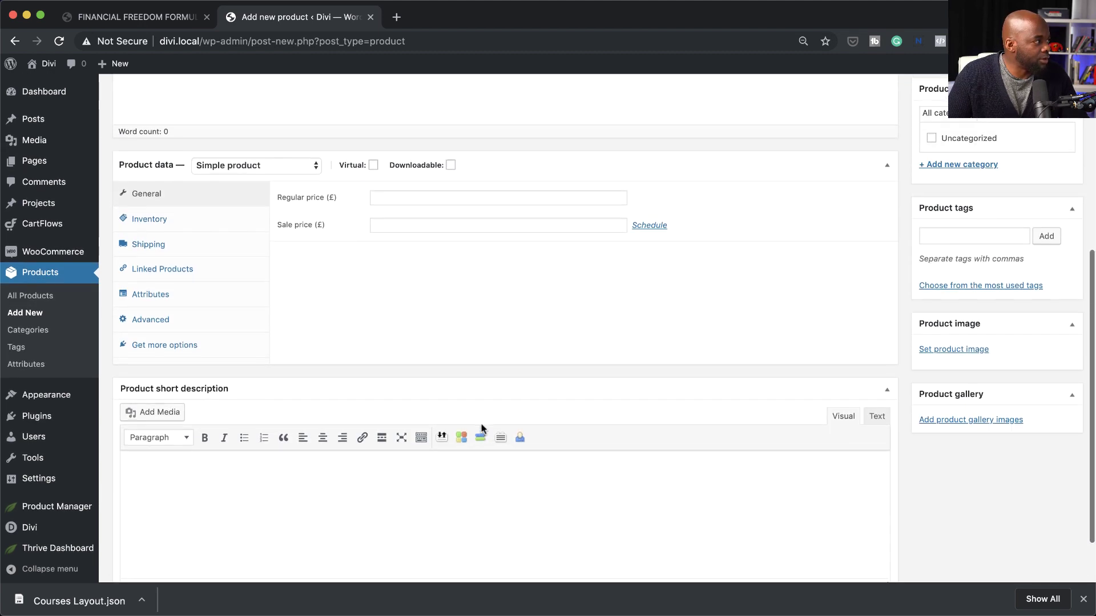
{"action": "left_click", "coordinate": [381, 196]}
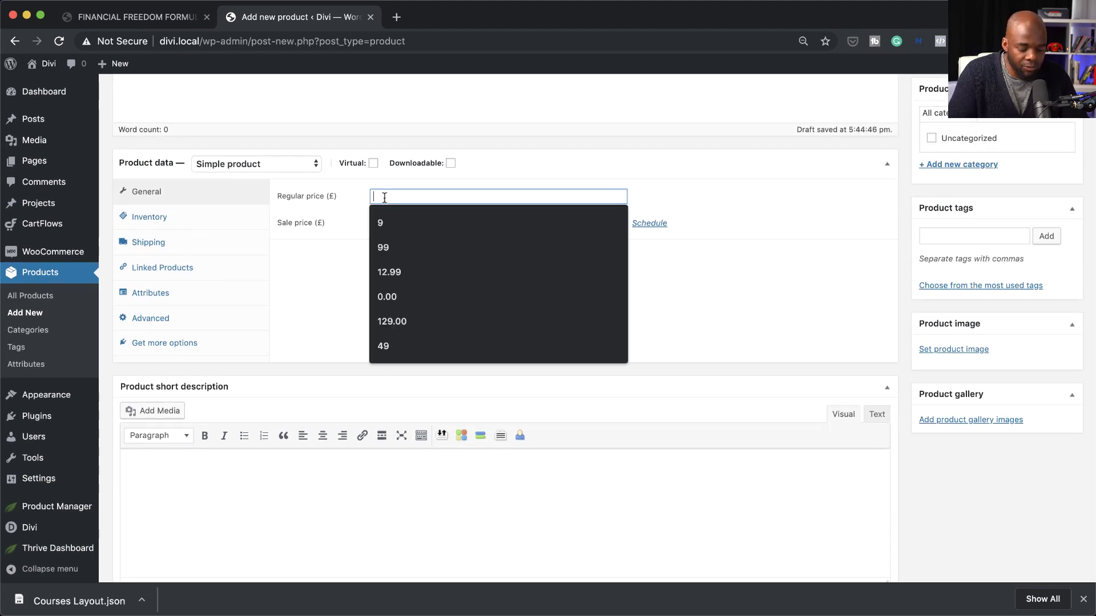
{"action": "type", "text": "997"}
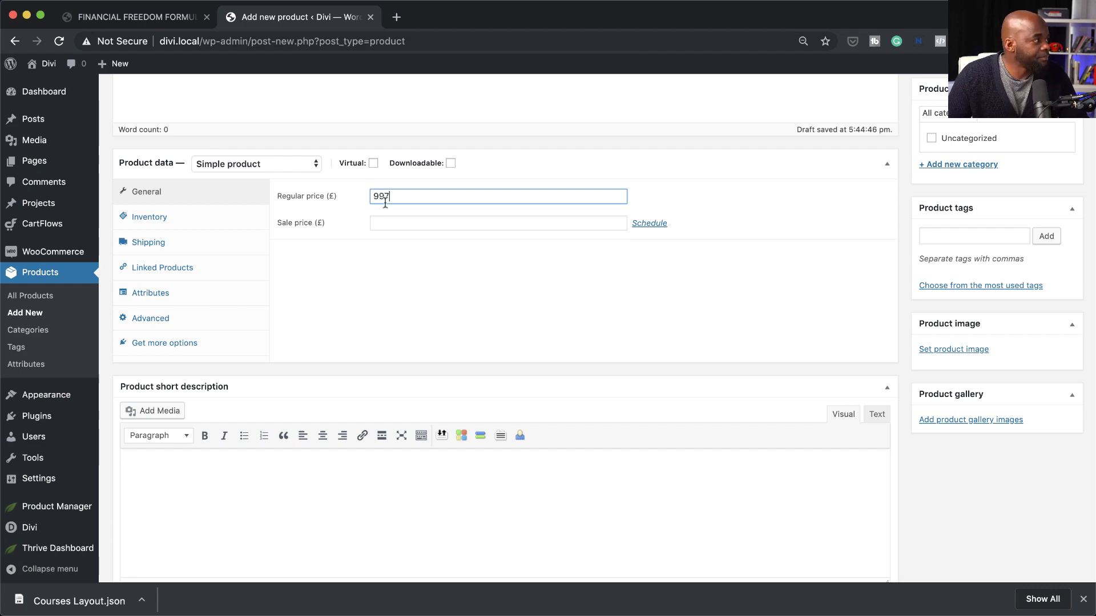
{"action": "scroll", "coordinate": [440, 215], "scroll_direction": "up", "scroll_amount": 1}
{"action": "scroll", "coordinate": [706, 357], "scroll_direction": "up", "scroll_amount": 5}
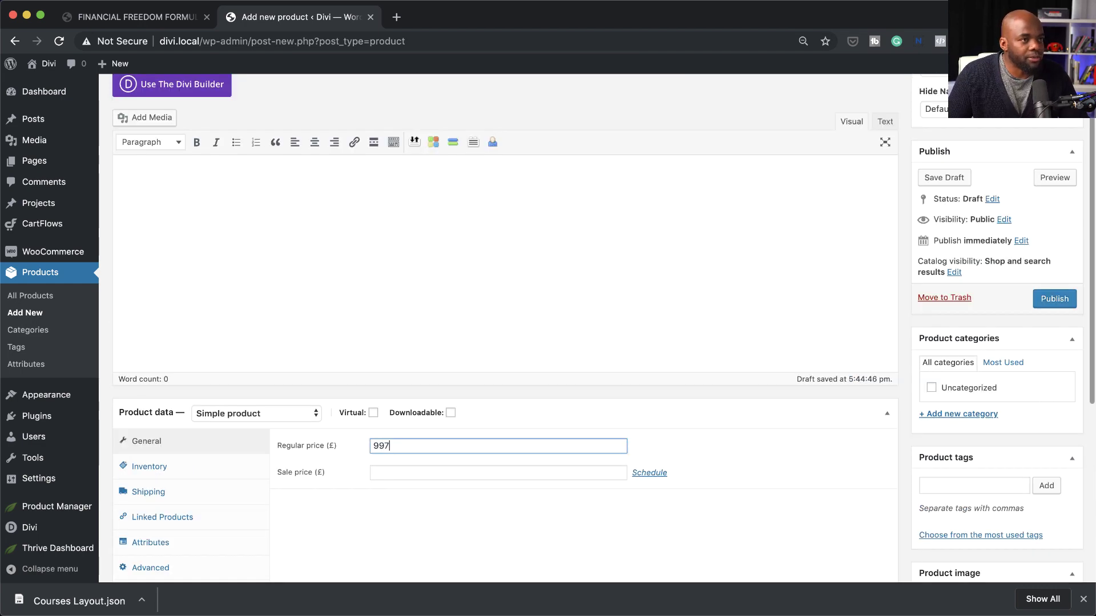
{"action": "left_click", "coordinate": [1057, 298]}
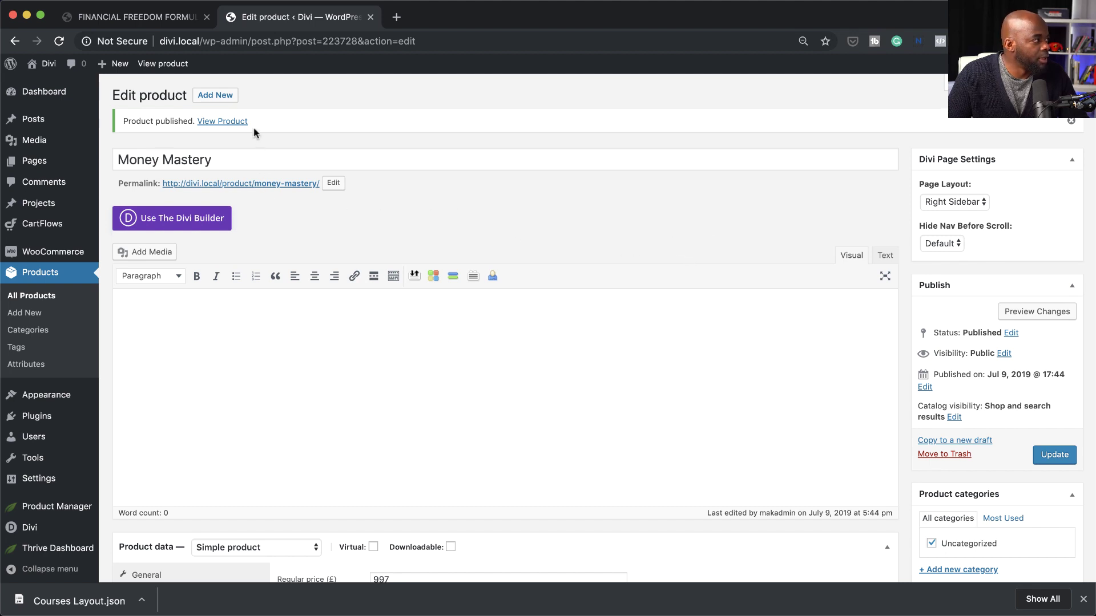
From the Flows list, open Money Mastery and edit its Checkout Page step.
{"action": "mouse_move", "coordinate": [44, 231]}
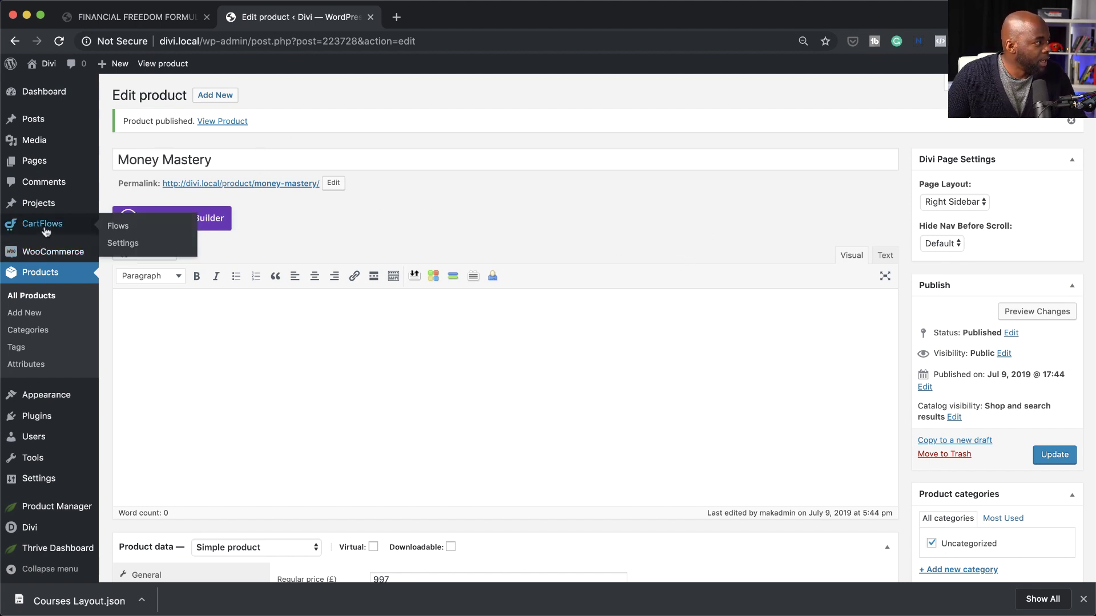
{"action": "left_click", "coordinate": [128, 228]}
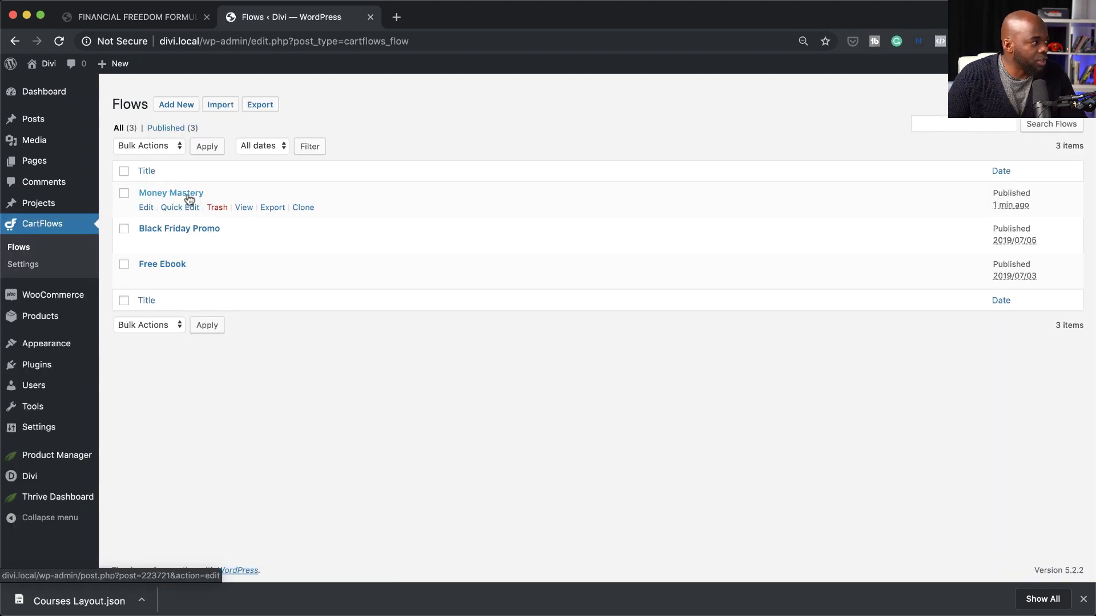
{"action": "left_click", "coordinate": [145, 206]}
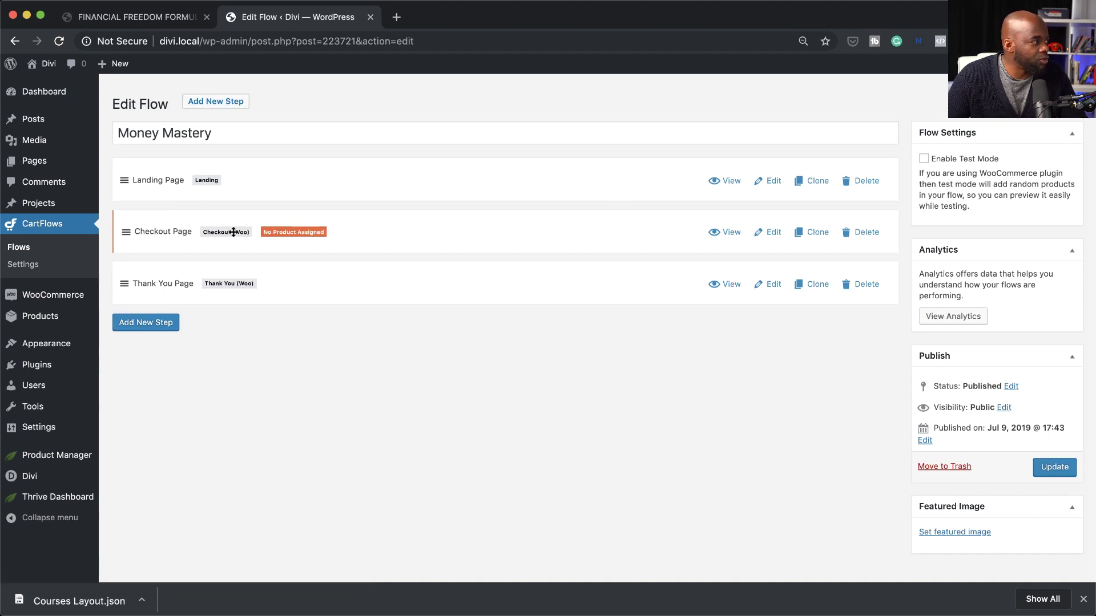
{"action": "left_click", "coordinate": [774, 233]}
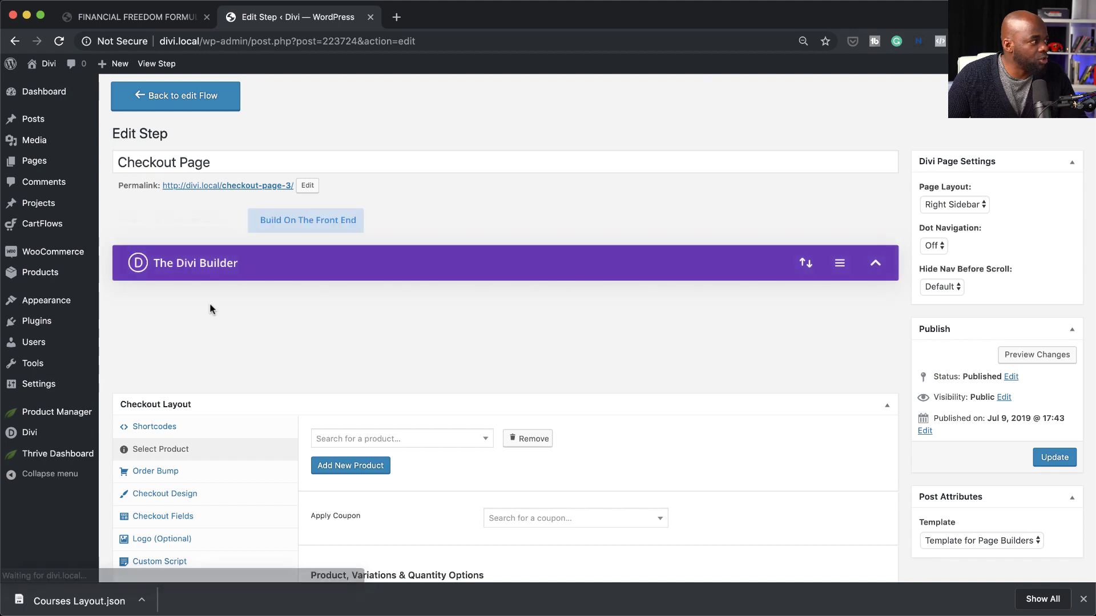
Search 'mon' and select Money Mastery (#223728) as the checkout product.
{"action": "left_click", "coordinate": [345, 439]}
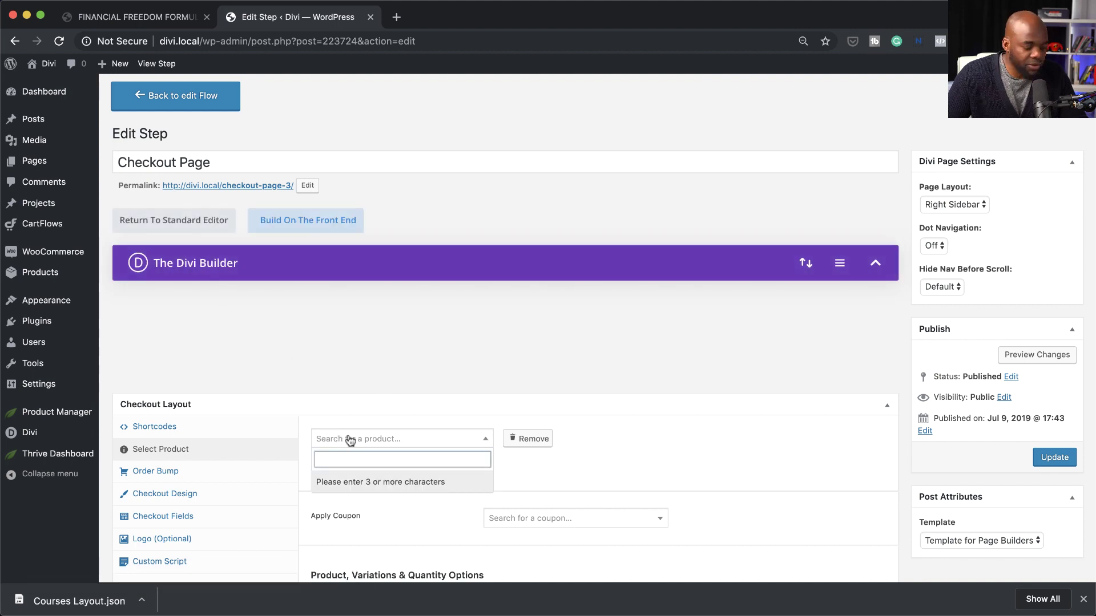
{"action": "type", "text": "money"}
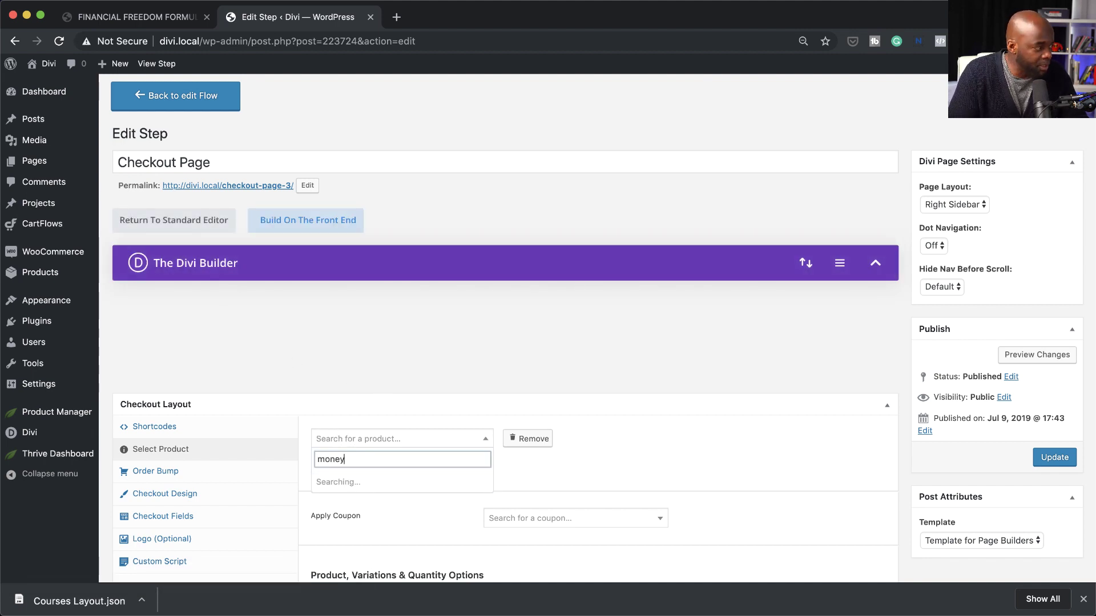
{"action": "left_click", "coordinate": [350, 481]}
{"action": "scroll", "coordinate": [695, 474], "scroll_direction": "down", "scroll_amount": 1}
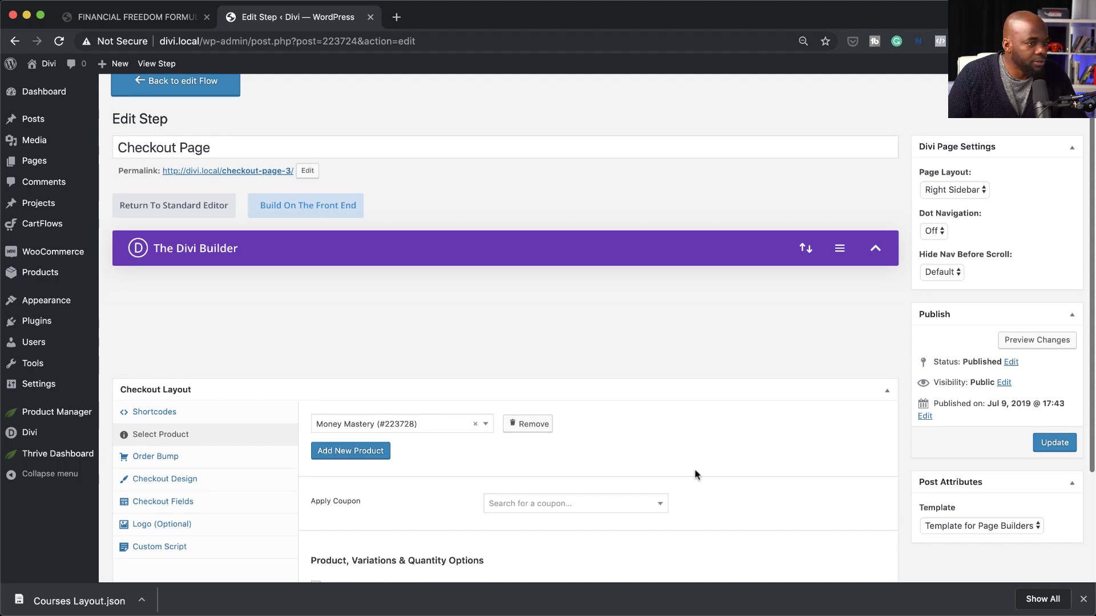
{"action": "scroll", "coordinate": [695, 474], "scroll_direction": "down", "scroll_amount": 1}
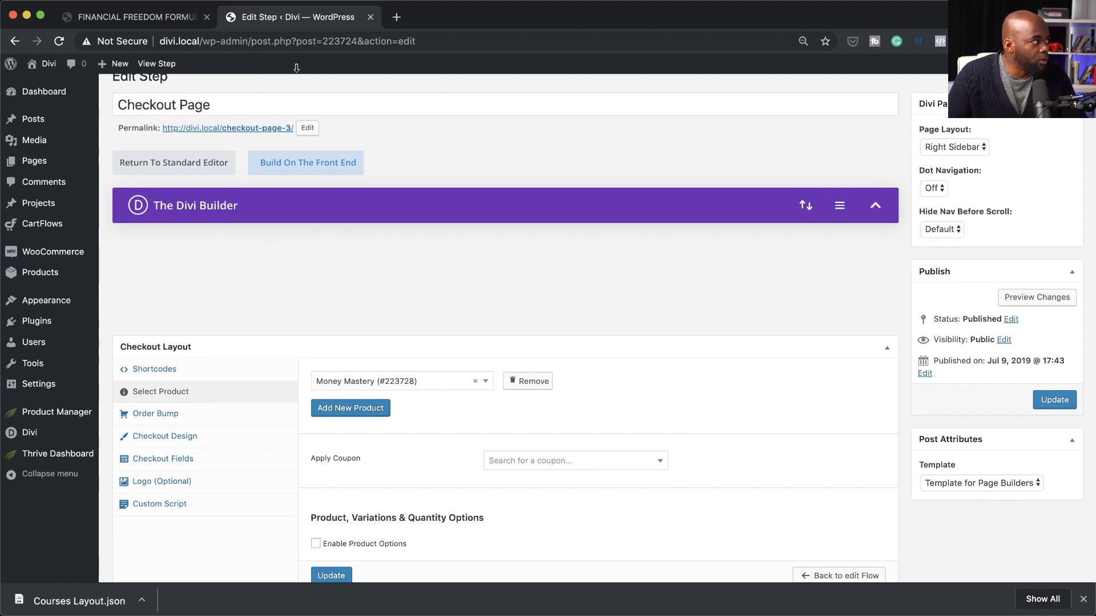
Glance at the Financial Freedom Formula page, then show the Checkout Fields settings.
{"action": "left_click", "coordinate": [142, 20]}
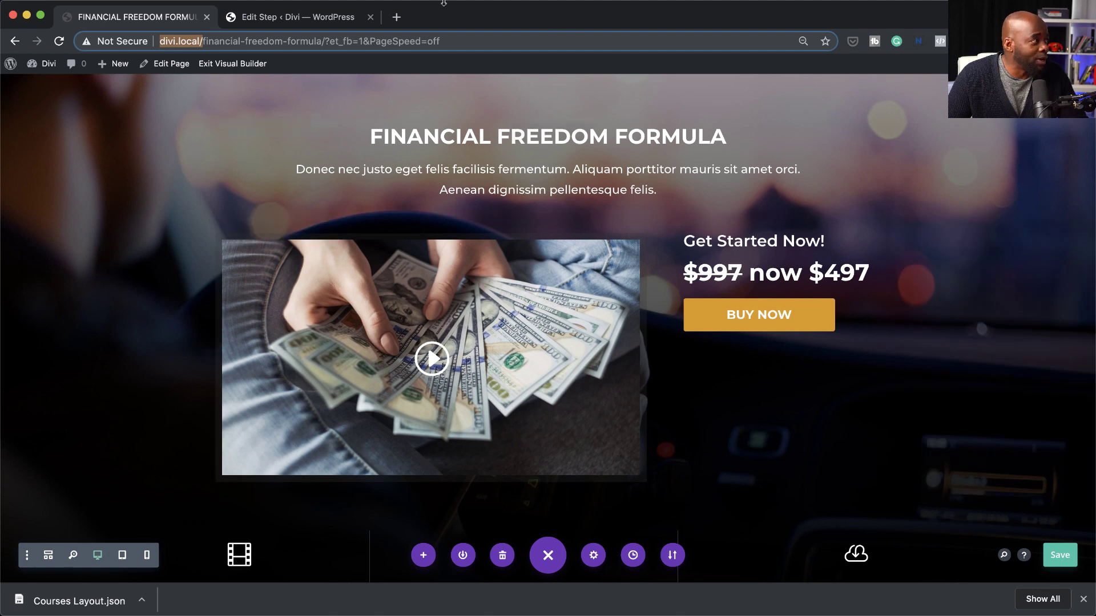
{"action": "left_click", "coordinate": [343, 22]}
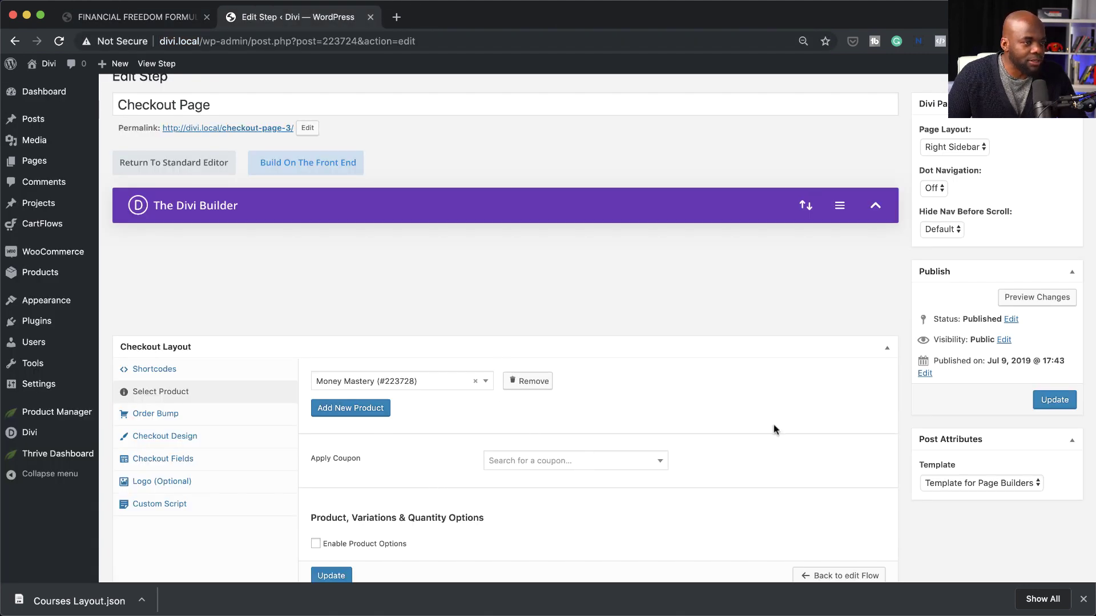
{"action": "scroll", "coordinate": [396, 438], "scroll_direction": "down", "scroll_amount": 2}
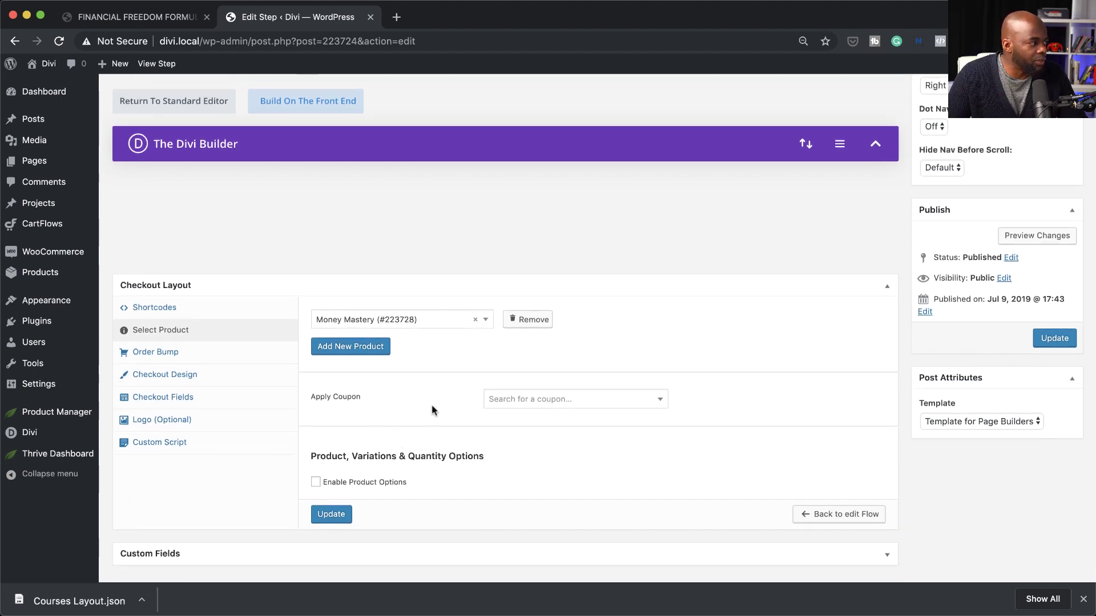
{"action": "left_click", "coordinate": [185, 399]}
Enable the Custom Field Editor and hide billing Last name, Company, Country, Street address, apartment and Town/City.
{"action": "left_click", "coordinate": [315, 395]}
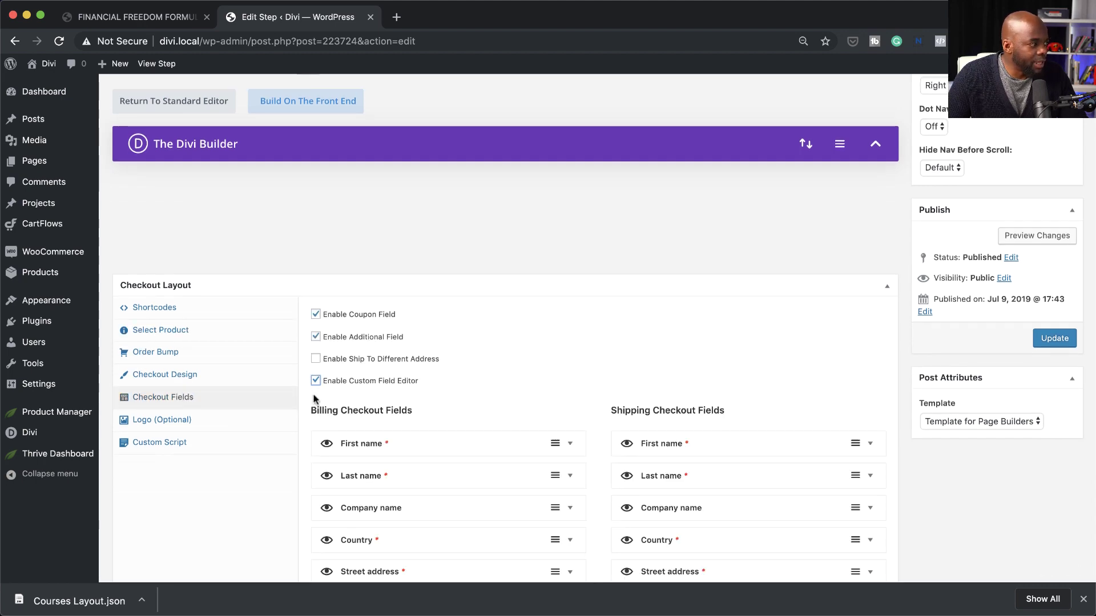
{"action": "scroll", "coordinate": [502, 430], "scroll_direction": "down", "scroll_amount": 5}
{"action": "scroll", "coordinate": [502, 429], "scroll_direction": "down", "scroll_amount": 2}
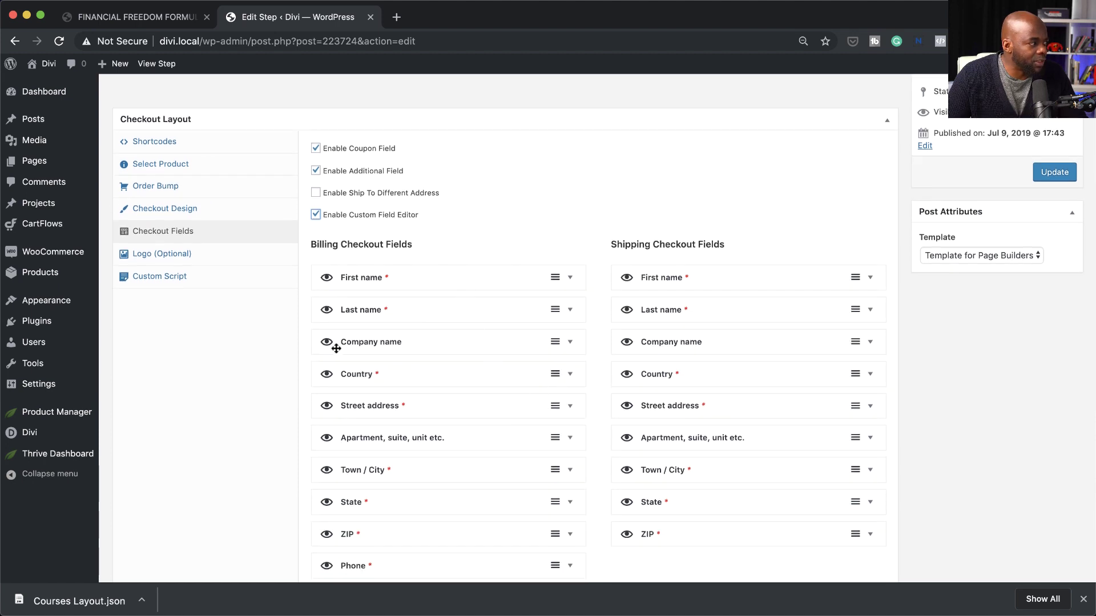
{"action": "left_click", "coordinate": [327, 312]}
{"action": "left_click", "coordinate": [328, 345]}
{"action": "left_click", "coordinate": [328, 379]}
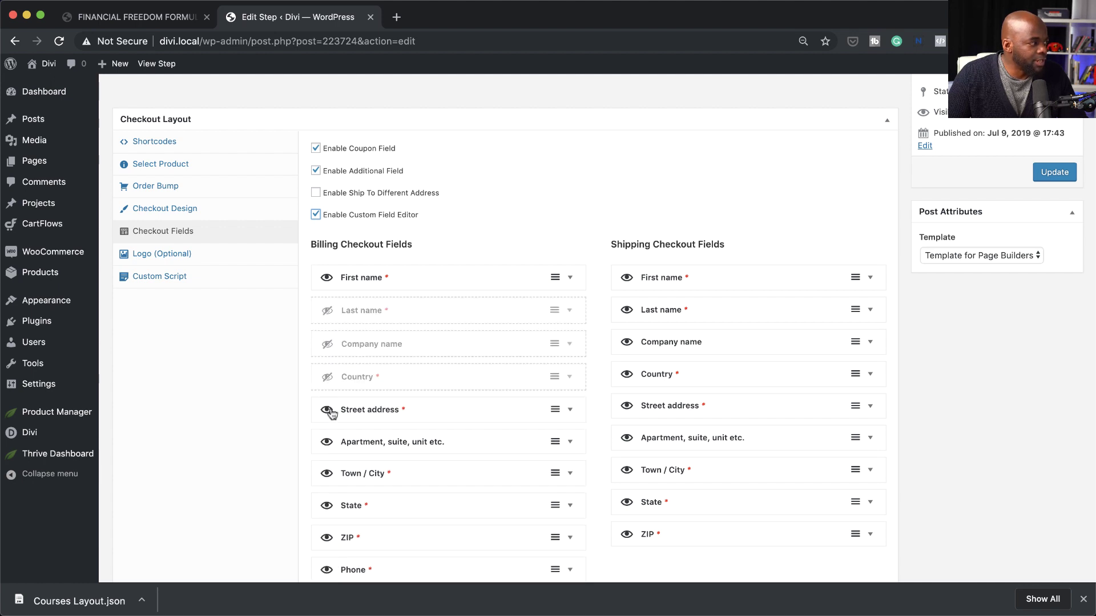
{"action": "left_click", "coordinate": [327, 411]}
{"action": "left_click", "coordinate": [328, 443]}
{"action": "left_click", "coordinate": [328, 479]}
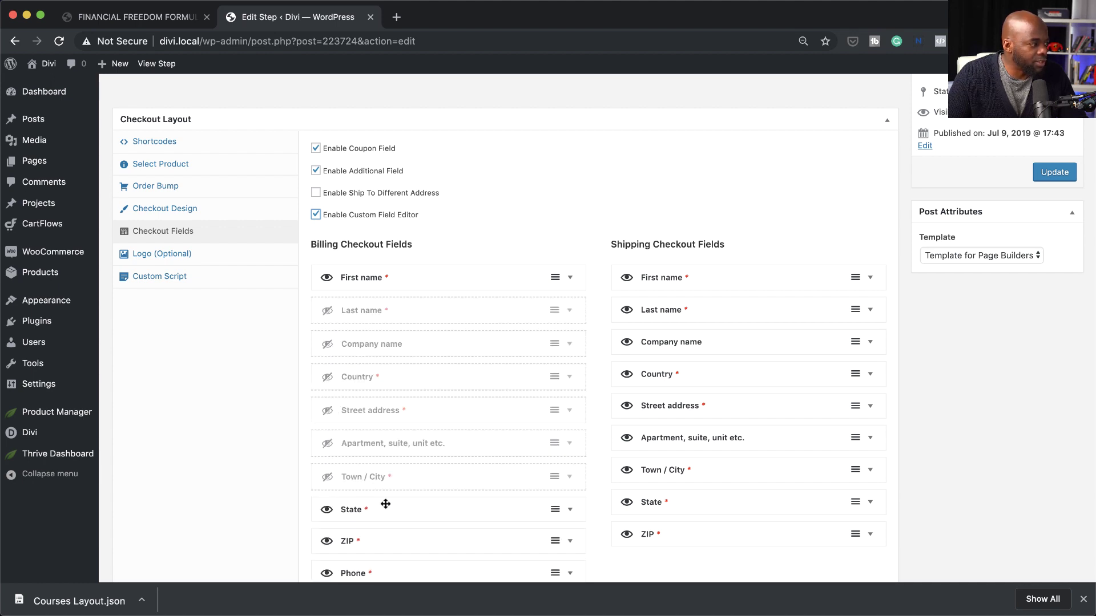
Hide the billing State, ZIP and Phone fields along with the shipping fields.
{"action": "scroll", "coordinate": [384, 502], "scroll_direction": "down", "scroll_amount": 3}
{"action": "left_click", "coordinate": [326, 415]}
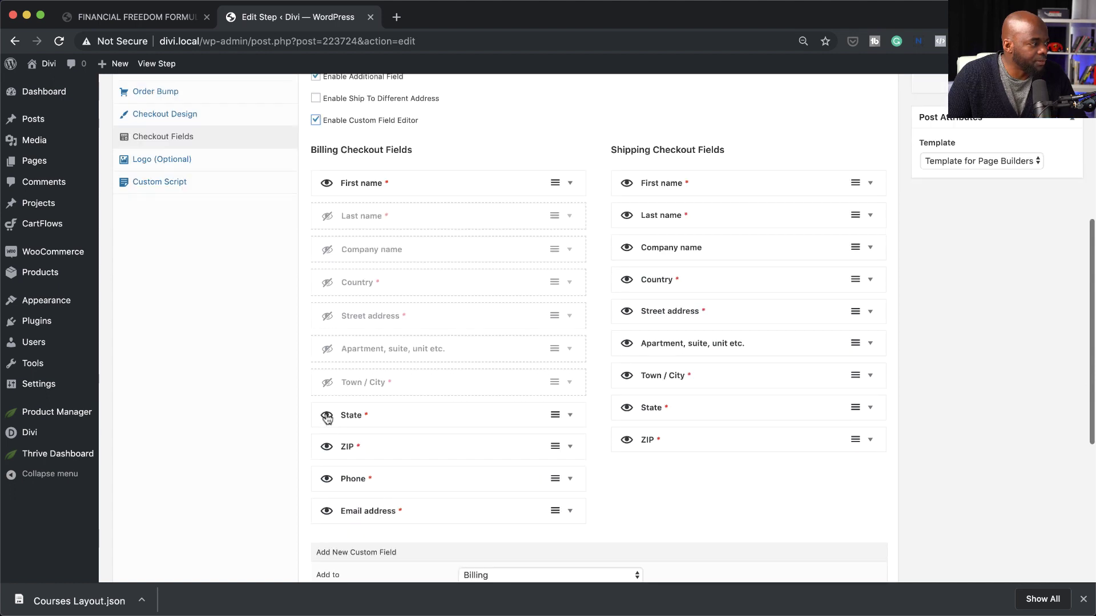
{"action": "left_click", "coordinate": [327, 450]}
{"action": "left_click", "coordinate": [327, 483]}
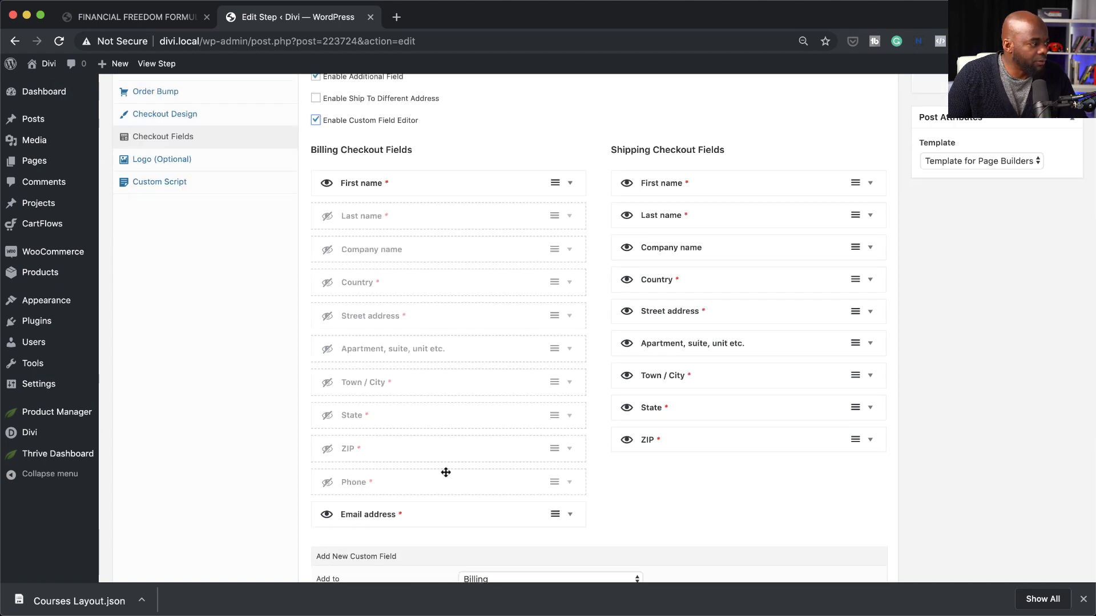
{"action": "left_click", "coordinate": [626, 439]}
{"action": "scroll", "coordinate": [536, 377], "scroll_direction": "down", "scroll_amount": 1}
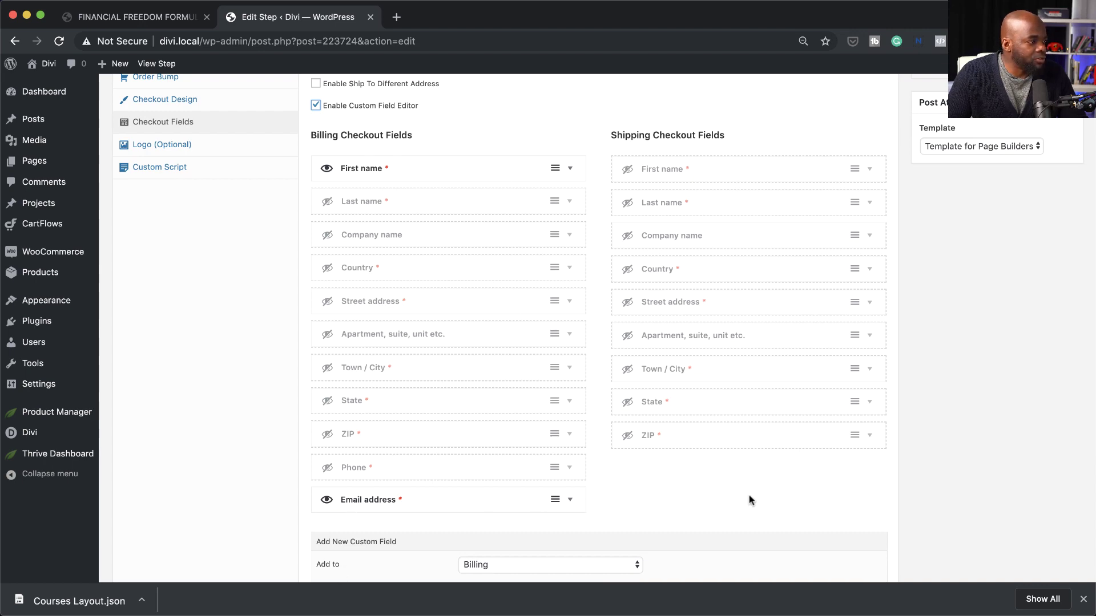
{"action": "scroll", "coordinate": [750, 500], "scroll_direction": "up", "scroll_amount": 5}
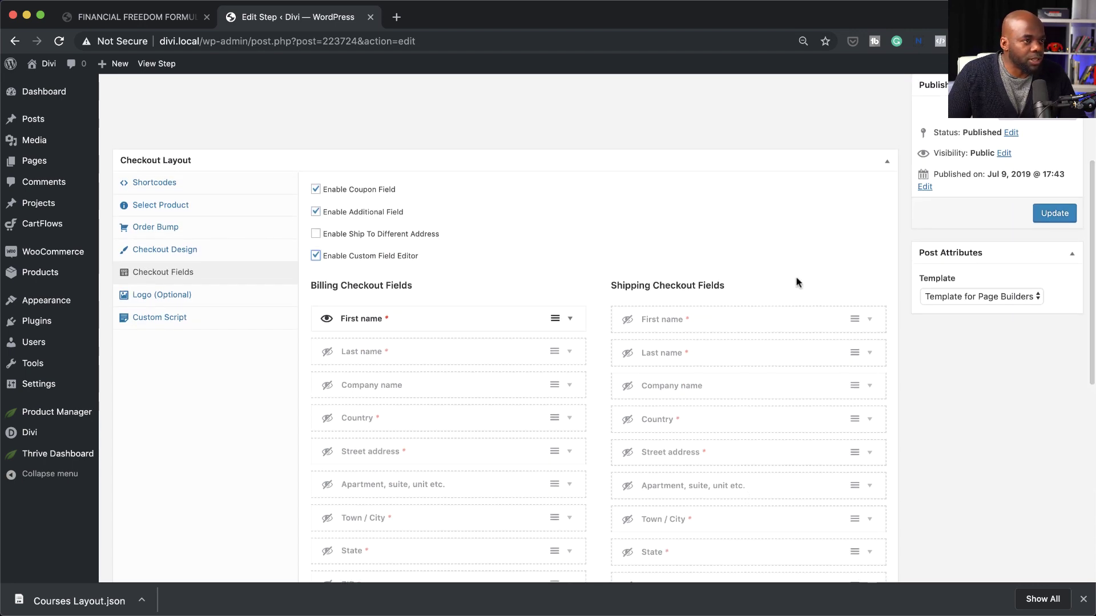
Update the checkout step and go back to the Money Mastery flow editor.
{"action": "left_click", "coordinate": [1054, 214]}
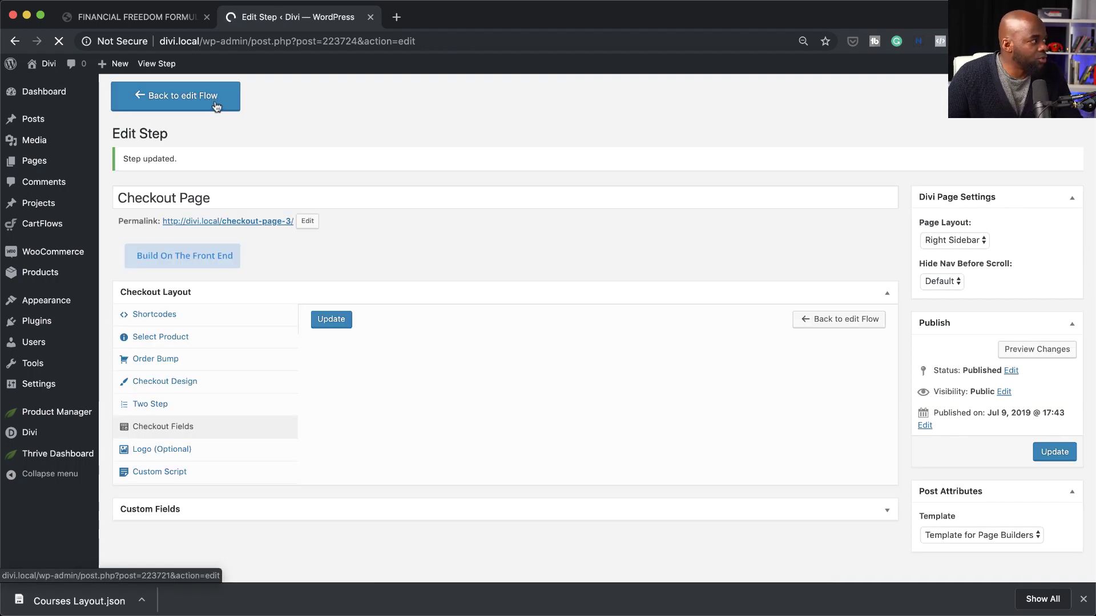
{"action": "left_click", "coordinate": [217, 105]}
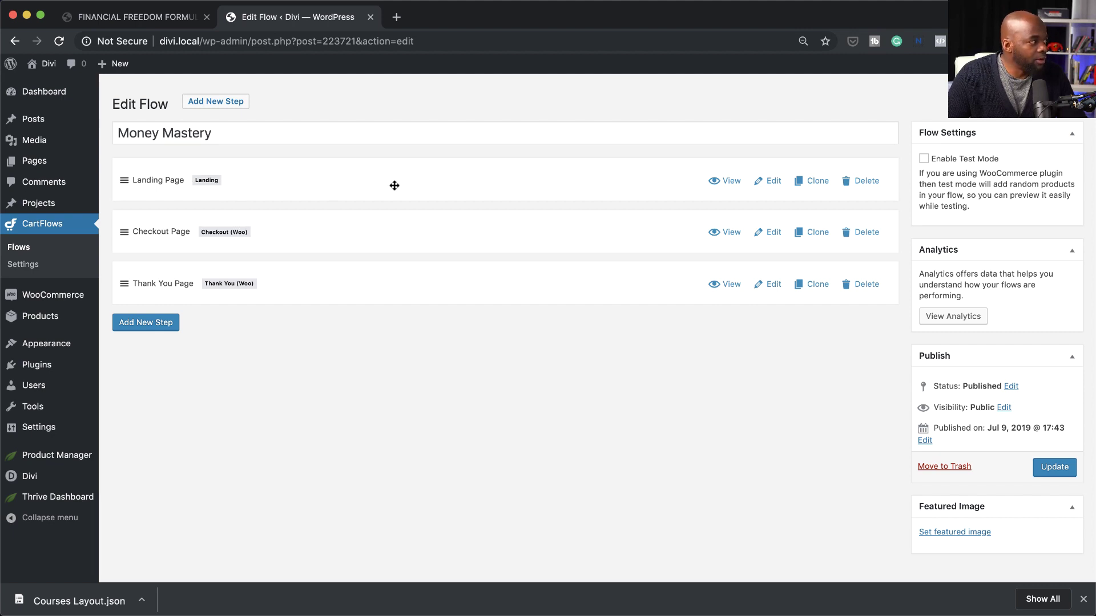
Open the Landing Page step in Divi and scroll through the SPACE template hero.
{"action": "left_click", "coordinate": [774, 182]}
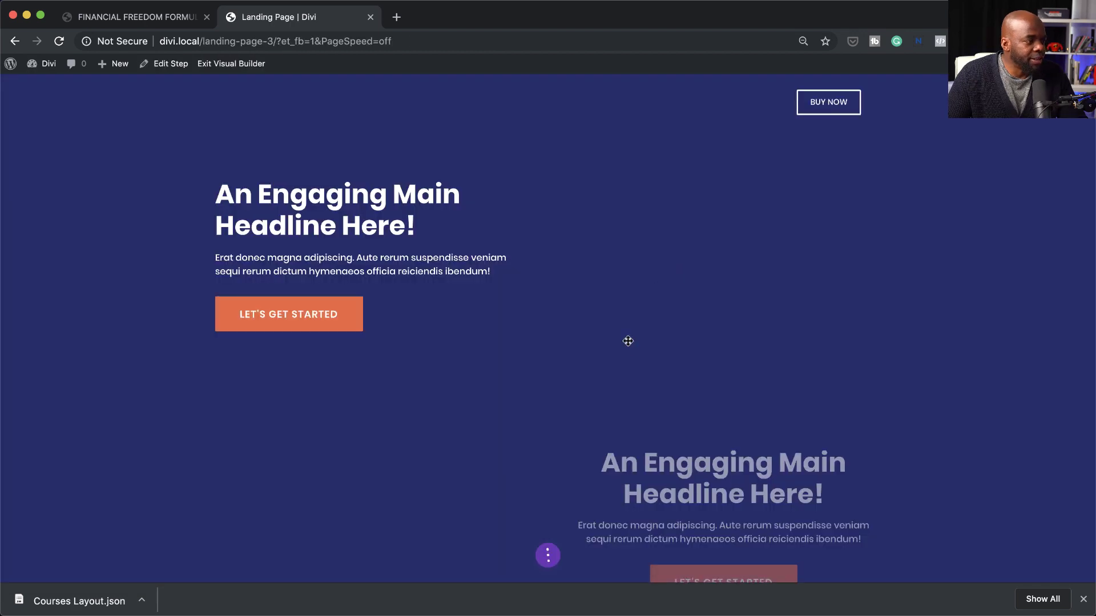
{"action": "scroll", "coordinate": [581, 321], "scroll_direction": "down", "scroll_amount": 20}
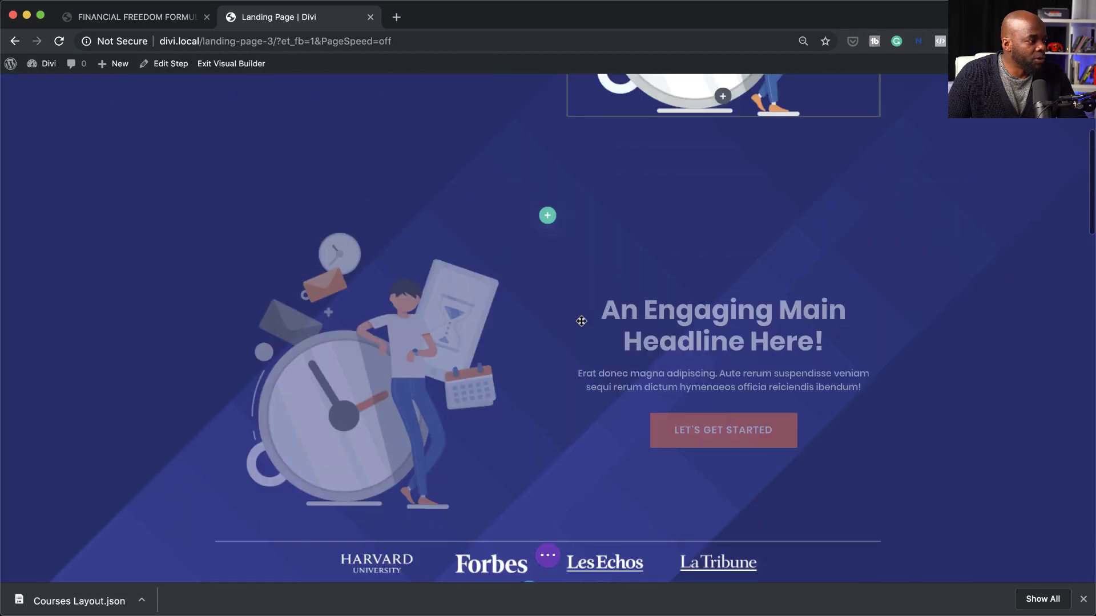
{"action": "scroll", "coordinate": [581, 321], "scroll_direction": "down", "scroll_amount": 5}
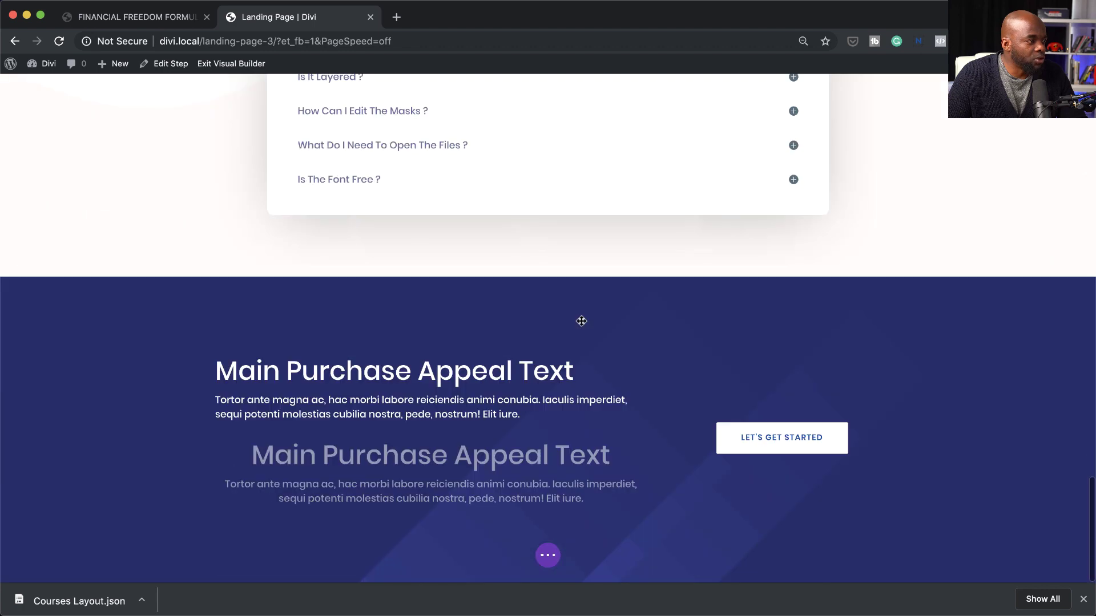
{"action": "scroll", "coordinate": [581, 321], "scroll_direction": "up", "scroll_amount": 20}
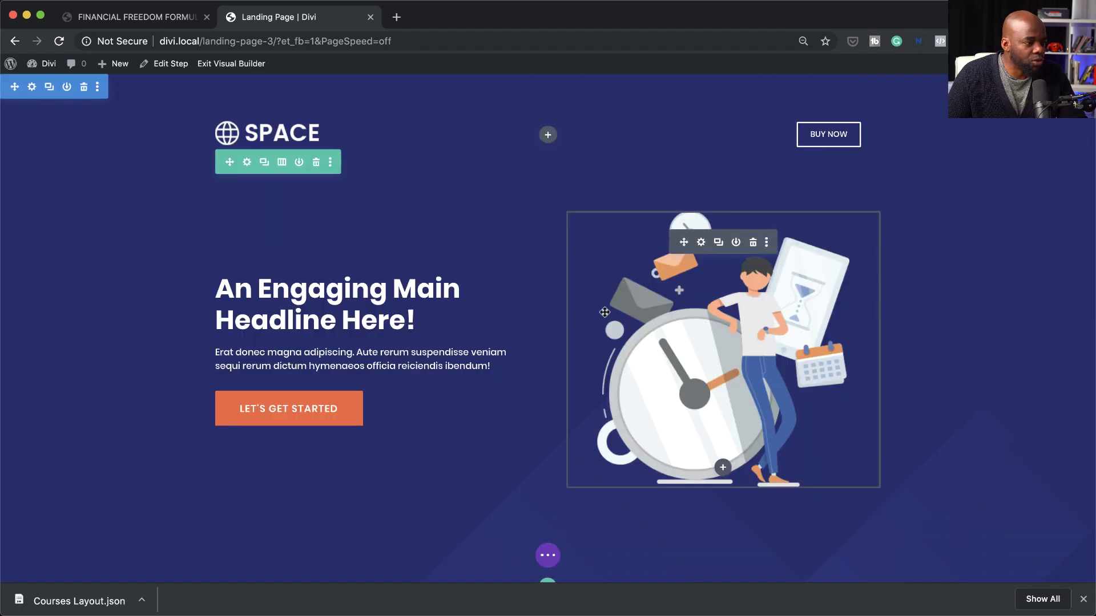
{"action": "mouse_move", "coordinate": [641, 611]}
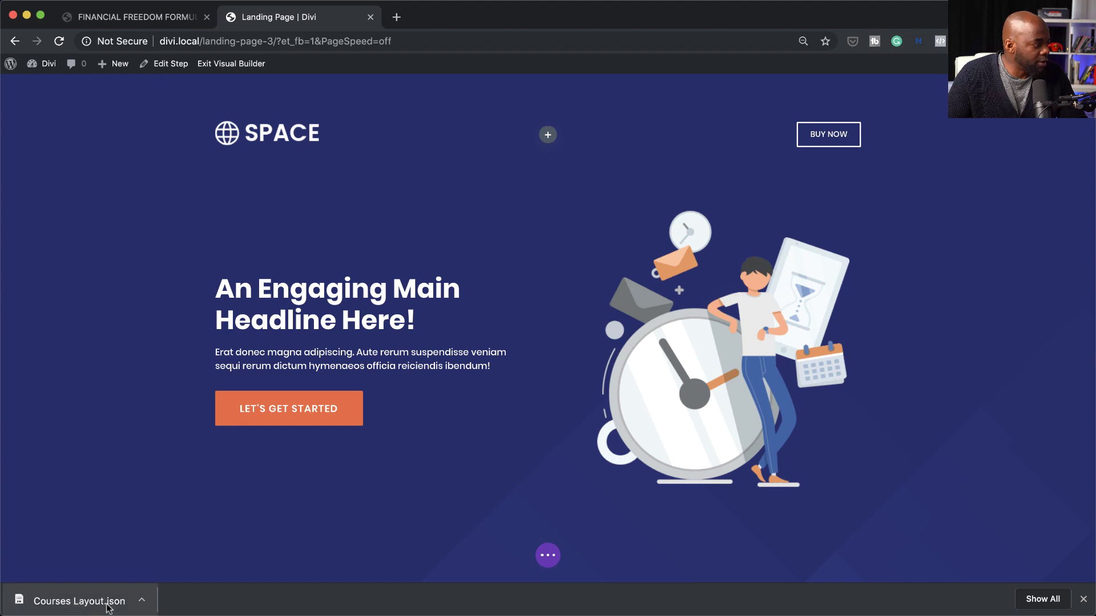
Reveal the downloaded Courses Layout.json in its Downloads folder.
{"action": "left_click", "coordinate": [140, 604]}
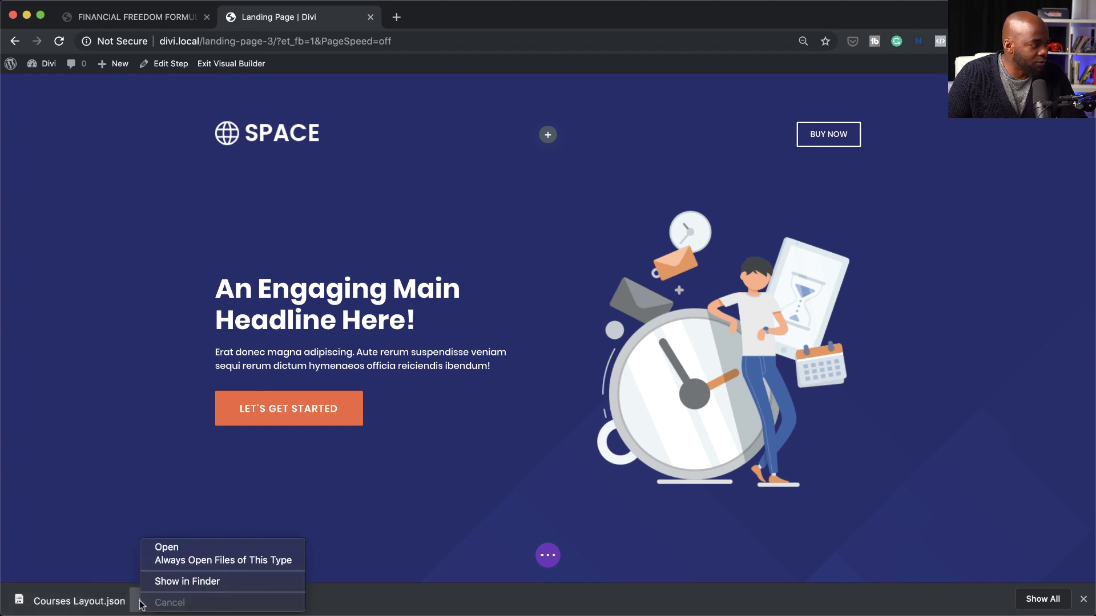
{"action": "left_click", "coordinate": [179, 582]}
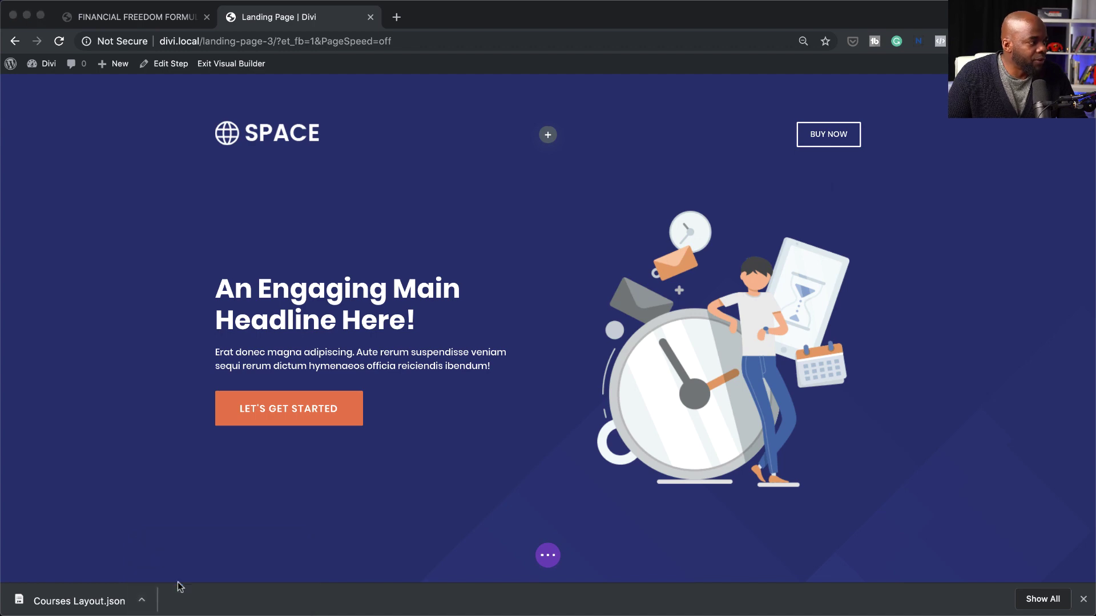
{"action": "left_click_drag", "start_coordinate": [447, 90], "coordinate": [728, 229]}
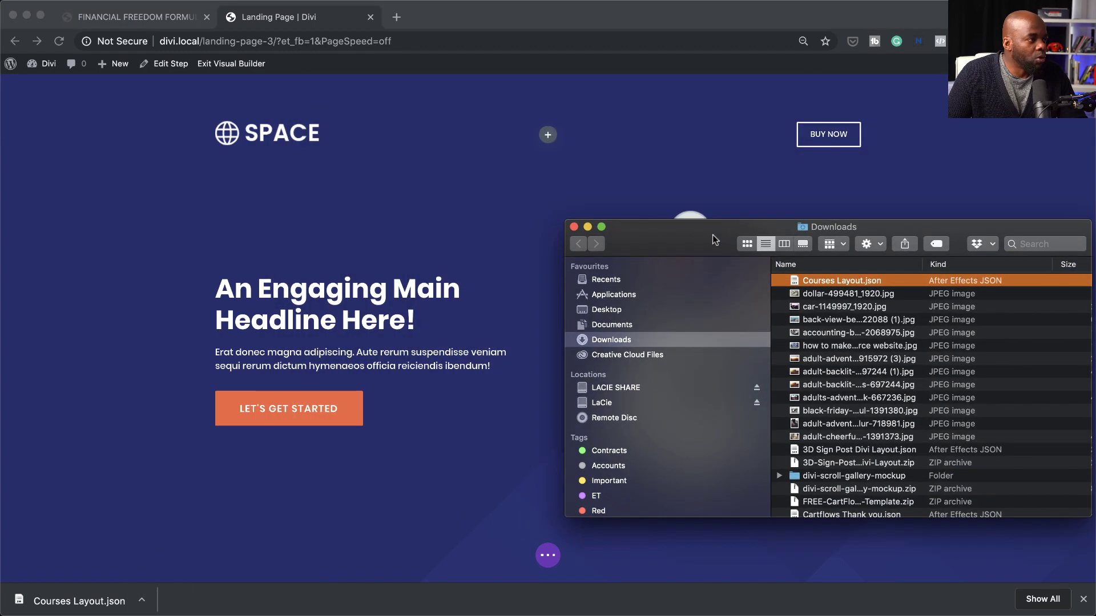
Import Courses Layout.json into the page and review the Financial Freedom Formula design.
{"action": "left_click_drag", "start_coordinate": [793, 281], "coordinate": [349, 211]}
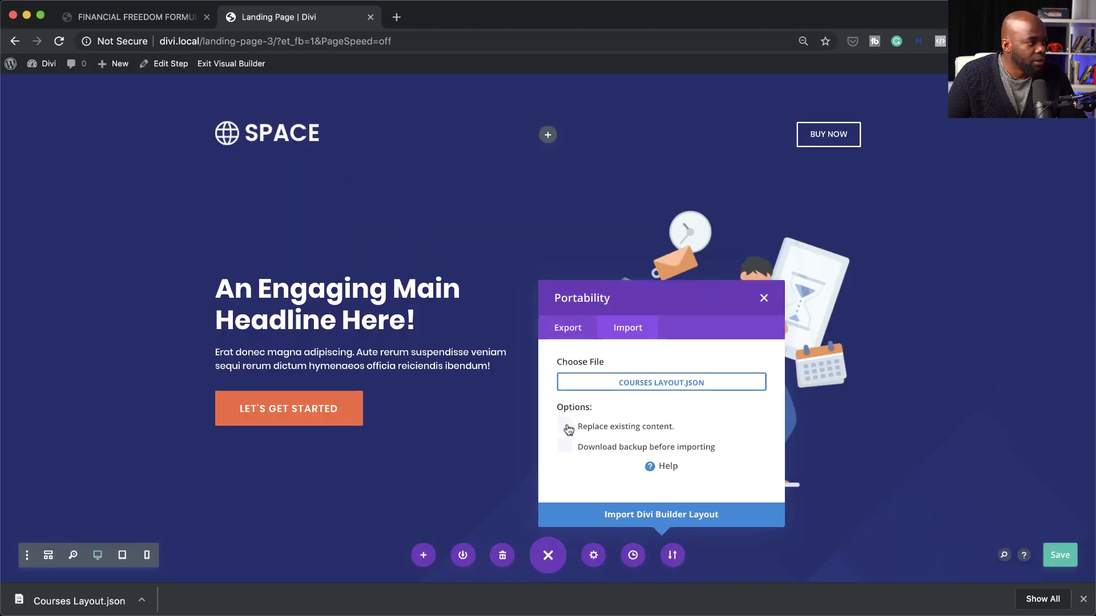
{"action": "left_click", "coordinate": [669, 517]}
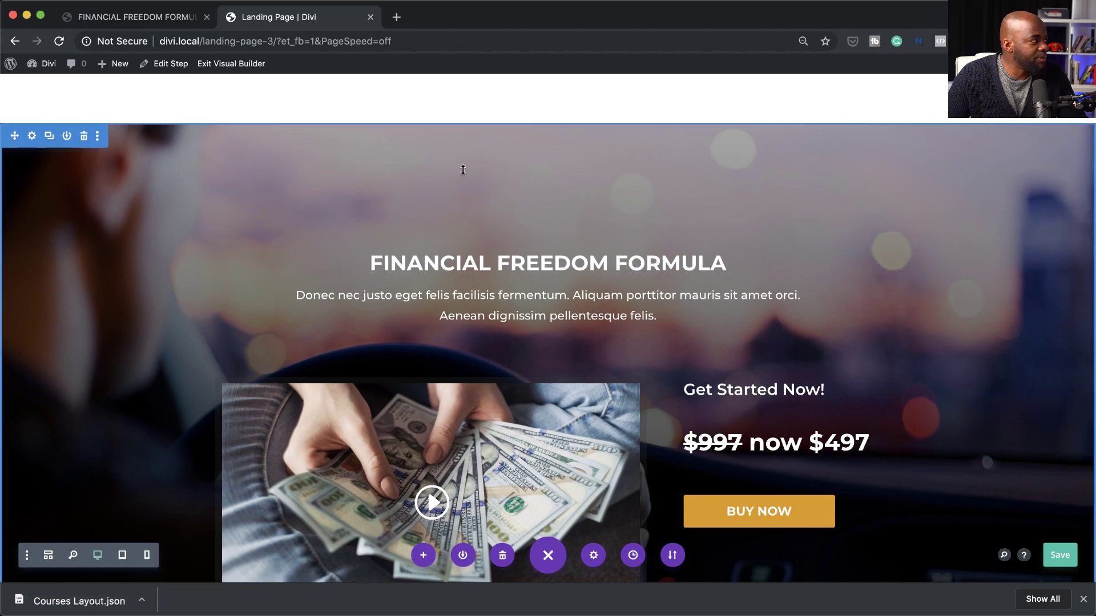
{"action": "scroll", "coordinate": [733, 394], "scroll_direction": "down", "scroll_amount": 10}
{"action": "scroll", "coordinate": [733, 393], "scroll_direction": "down", "scroll_amount": 15}
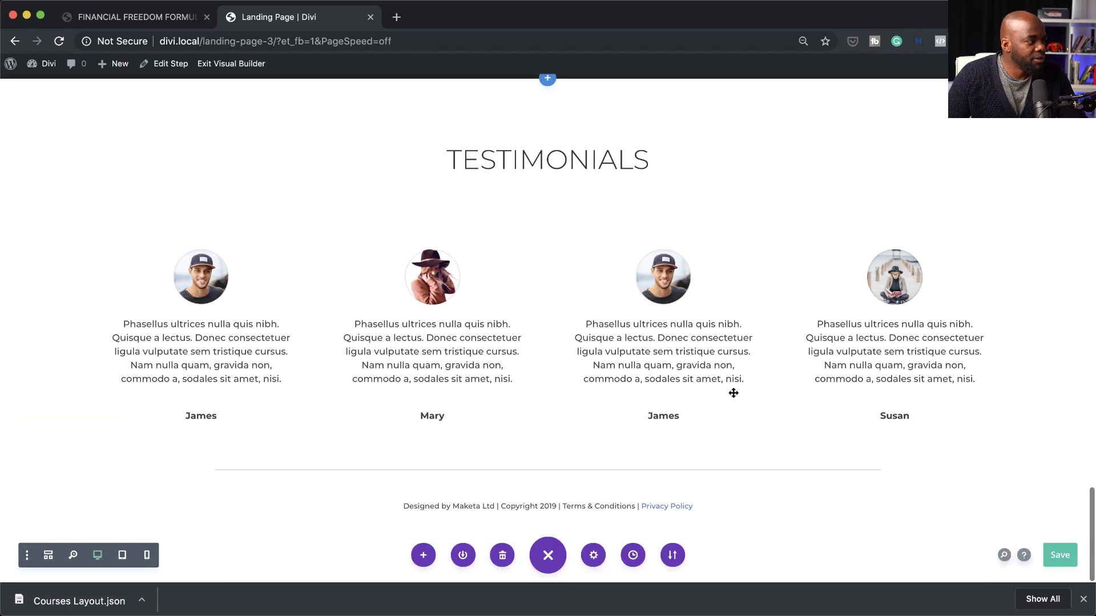
{"action": "scroll", "coordinate": [839, 429], "scroll_direction": "up", "scroll_amount": 20}
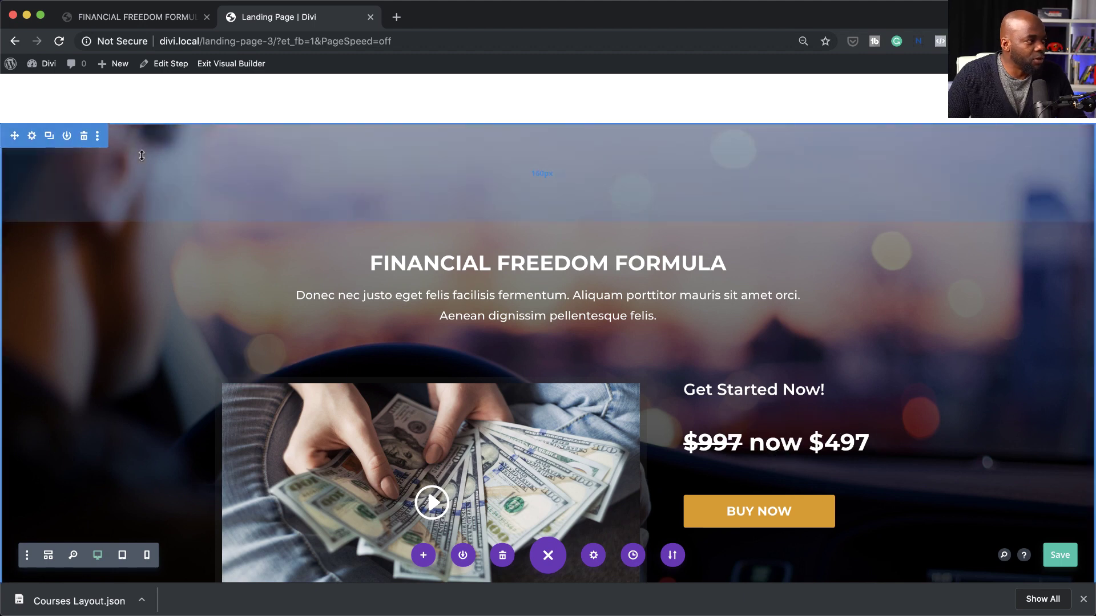
Set the hero section's Spacing top margin to -82px and confirm.
{"action": "left_click", "coordinate": [33, 138]}
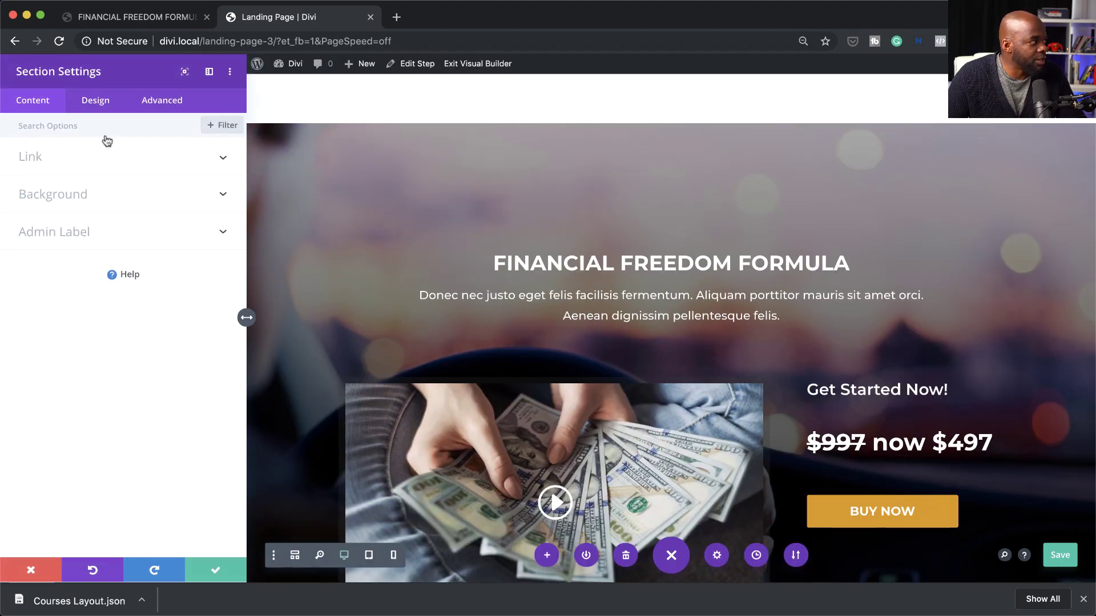
{"action": "left_click", "coordinate": [114, 106]}
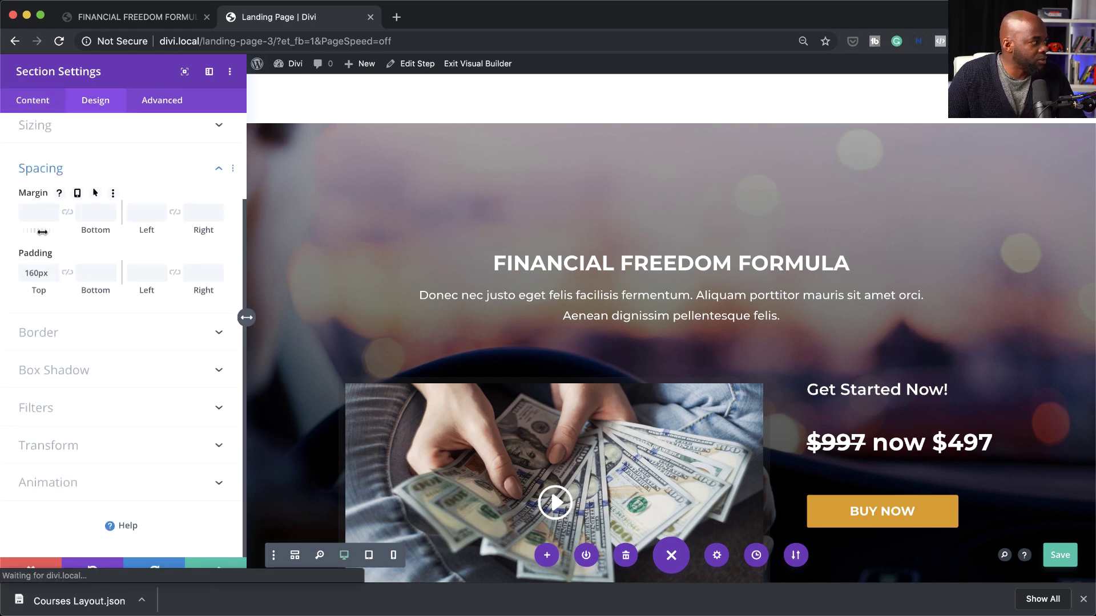
{"action": "mouse_move", "coordinate": [42, 231]}
{"action": "left_mouse_down"}
{"action": "mouse_move", "coordinate": [3, 239]}
{"action": "mouse_move", "coordinate": [46, 232]}
{"action": "mouse_move", "coordinate": [24, 234]}
{"action": "left_mouse_up"}
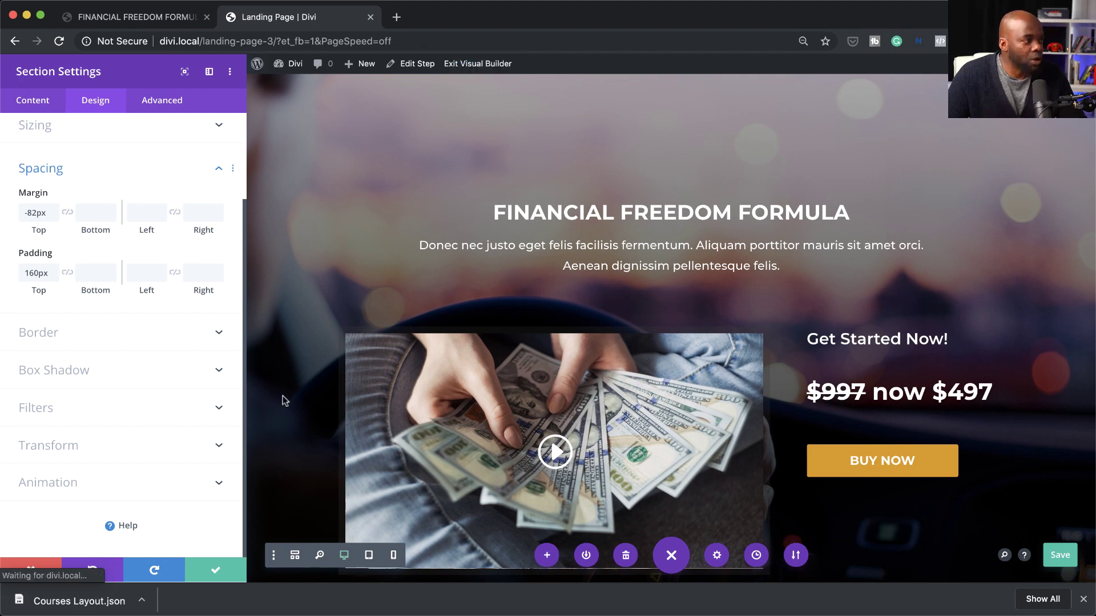
{"action": "left_click", "coordinate": [216, 570]}
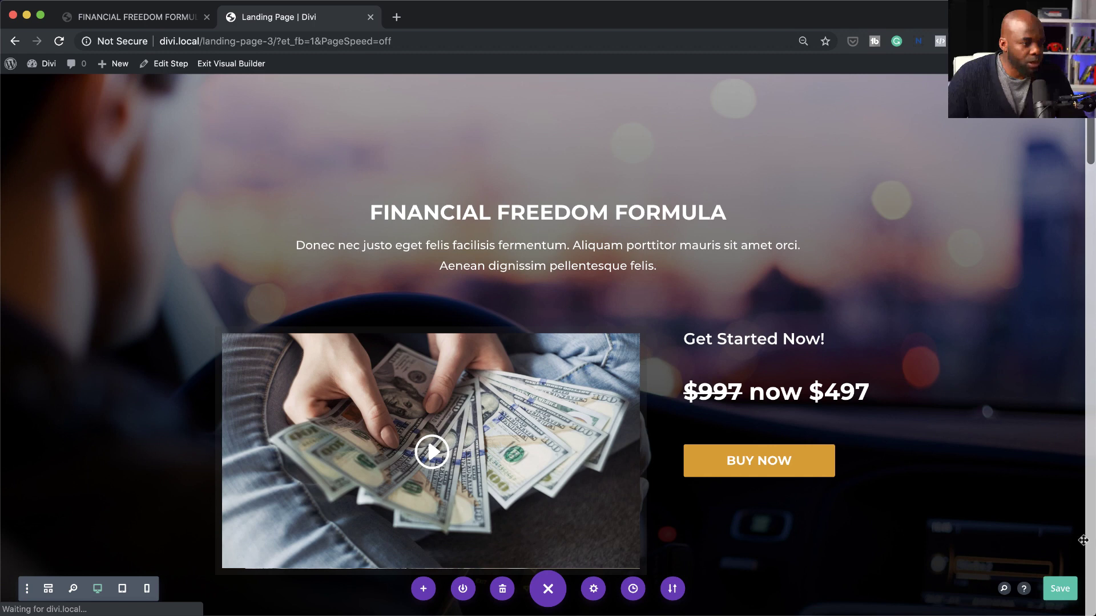
Save the landing page, exit the visual builder and review the live page.
{"action": "left_click", "coordinate": [1059, 589]}
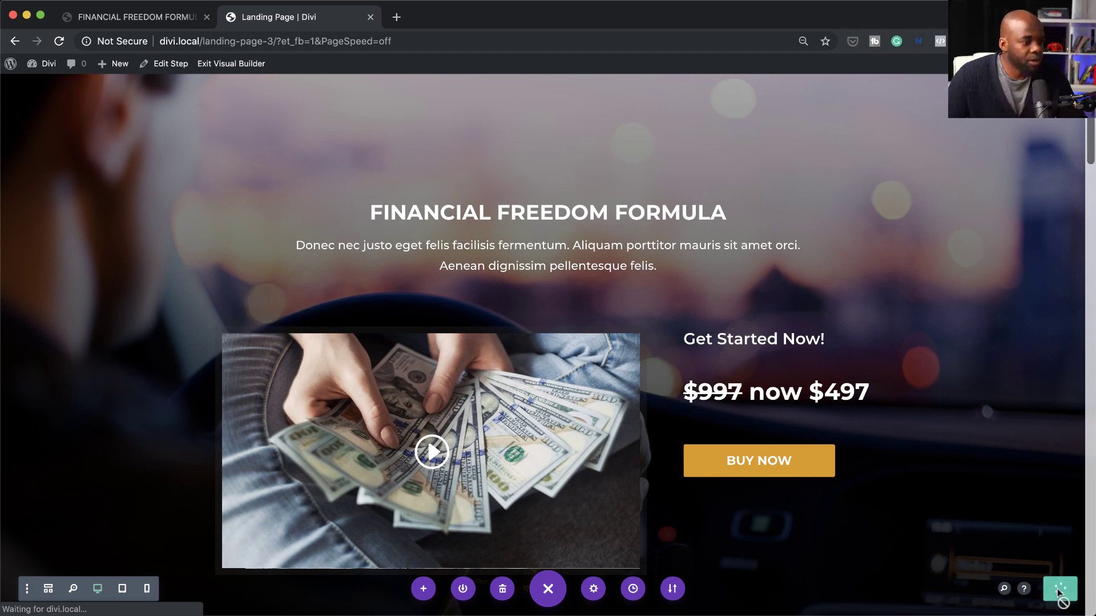
{"action": "left_click", "coordinate": [238, 65]}
{"action": "scroll", "coordinate": [969, 449], "scroll_direction": "down", "scroll_amount": 3}
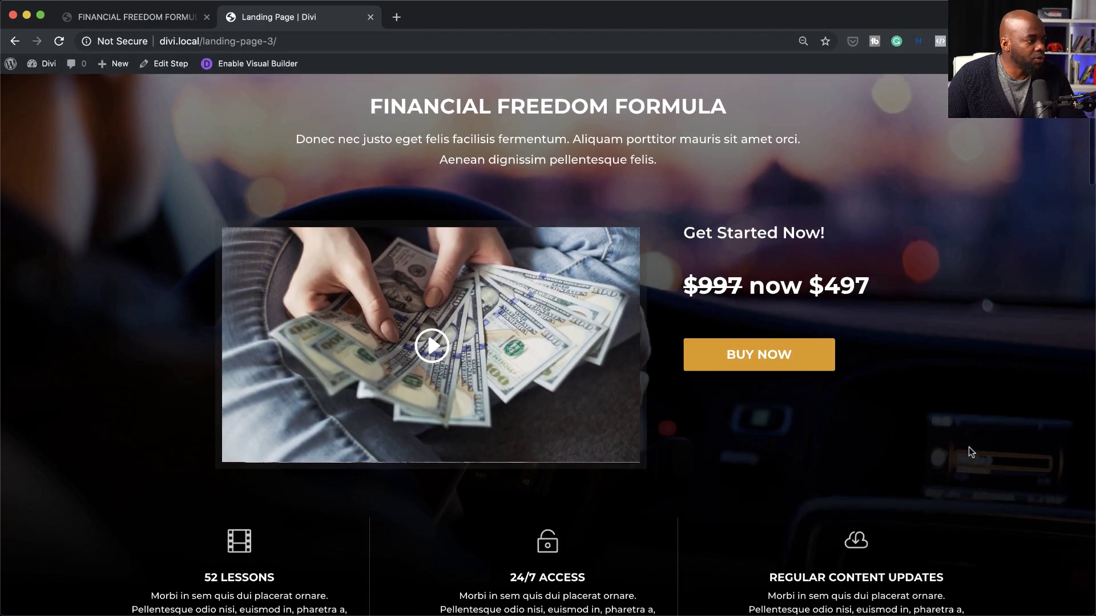
{"action": "scroll", "coordinate": [968, 448], "scroll_direction": "down", "scroll_amount": 20}
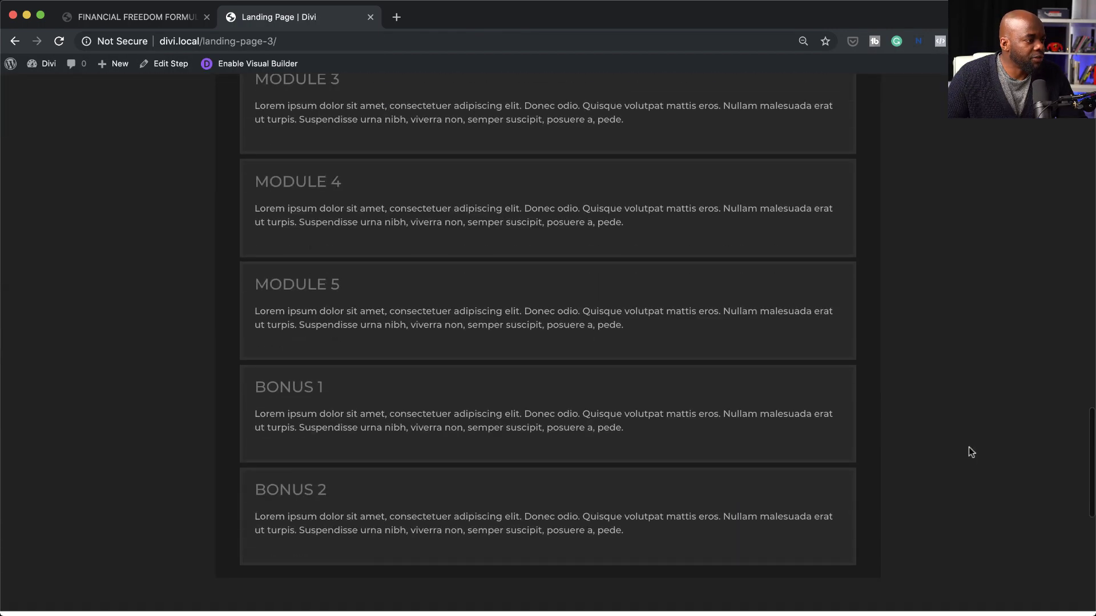
{"action": "scroll", "coordinate": [968, 447], "scroll_direction": "down", "scroll_amount": 5}
{"action": "scroll", "coordinate": [968, 447], "scroll_direction": "up", "scroll_amount": 20}
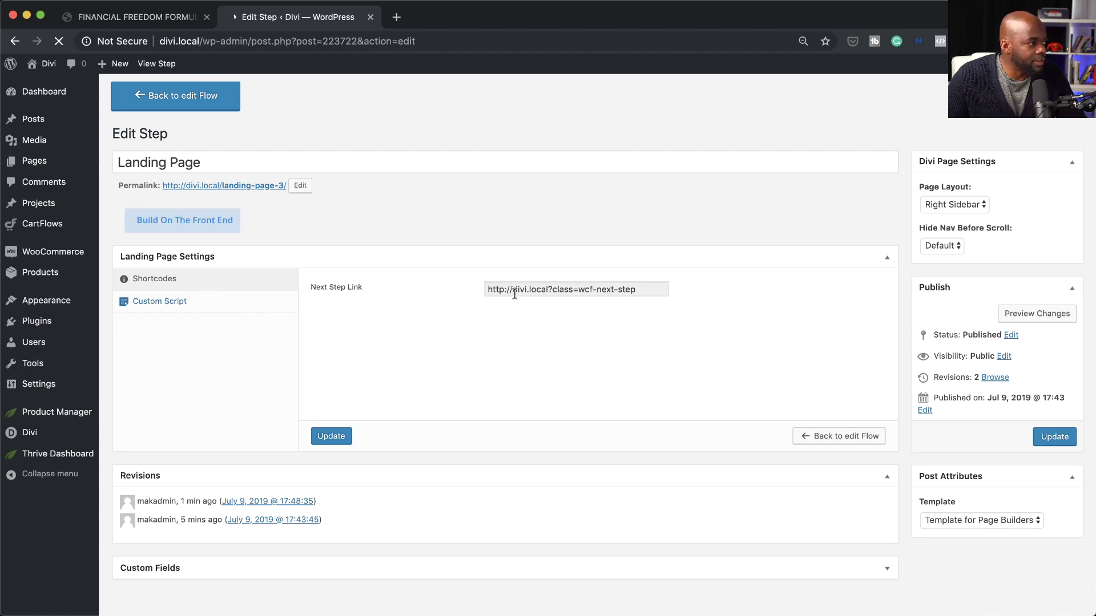
{"action": "left_click", "coordinate": [644, 438]}
{"action": "key", "text": "super+c"}
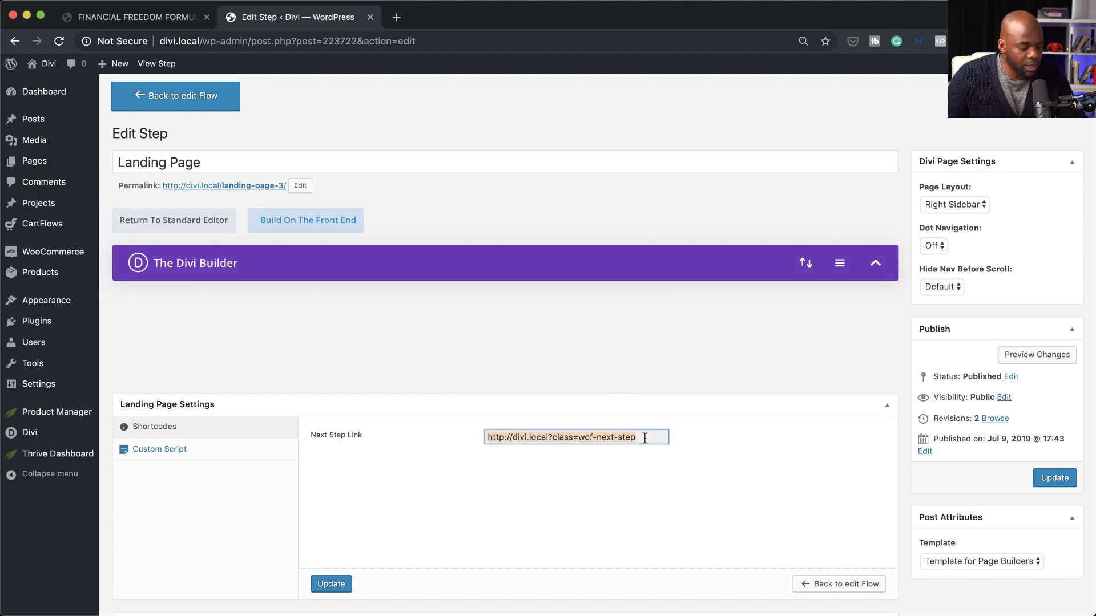
{"action": "left_click", "coordinate": [198, 101]}
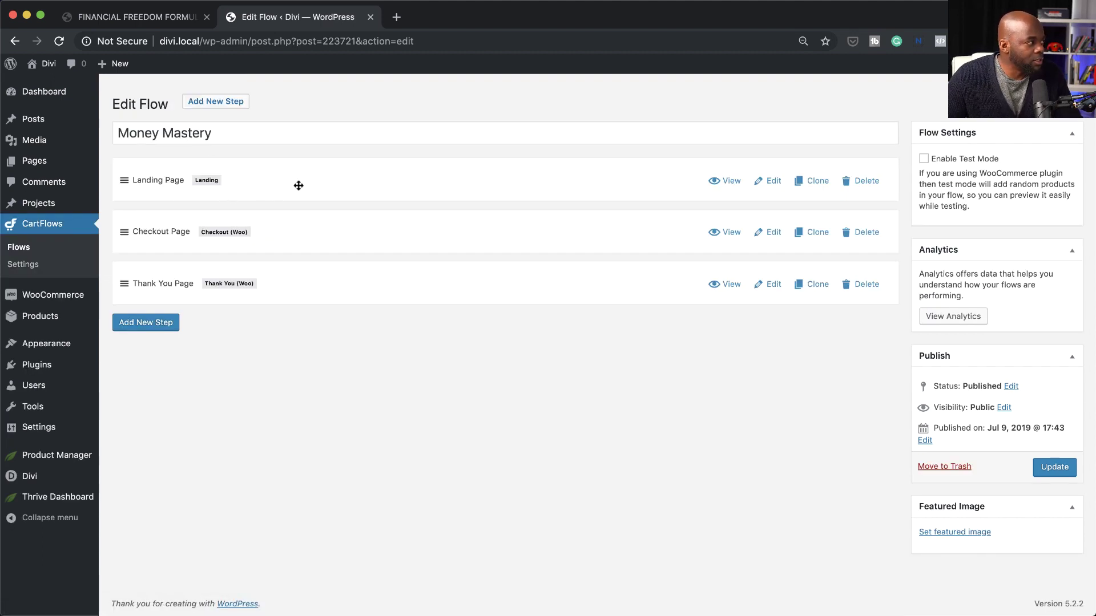
{"action": "left_click", "coordinate": [167, 18]}
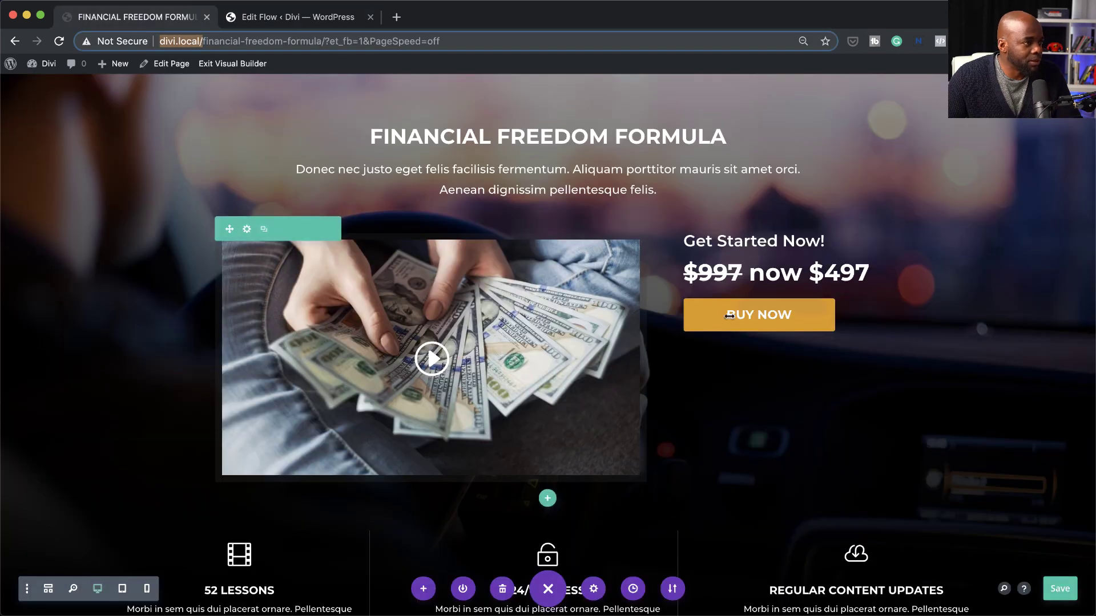
{"action": "left_click", "coordinate": [342, 20]}
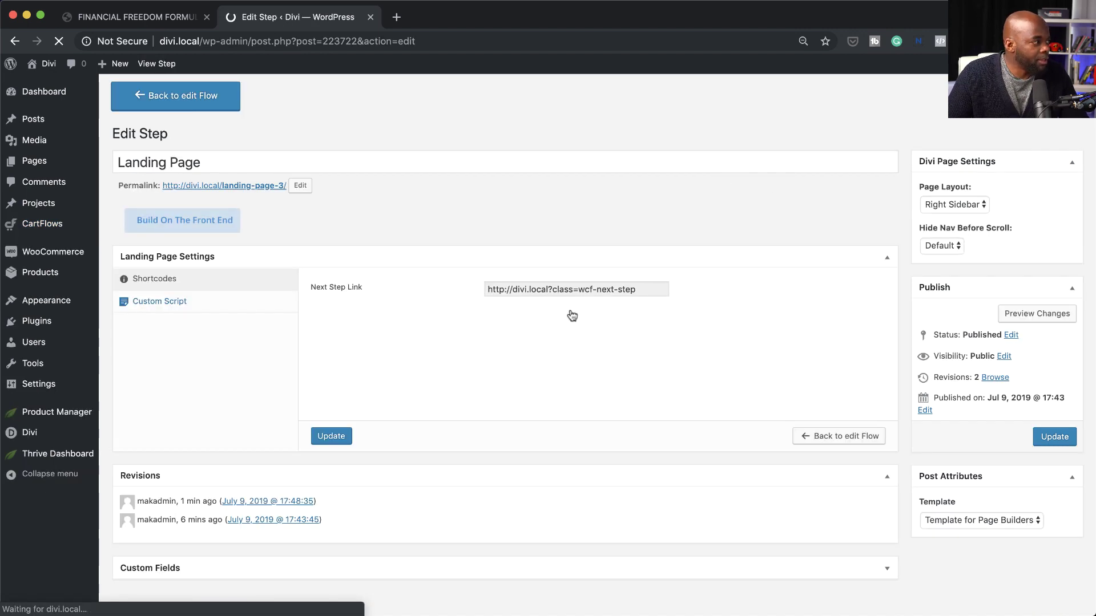
{"action": "left_click", "coordinate": [225, 222]}
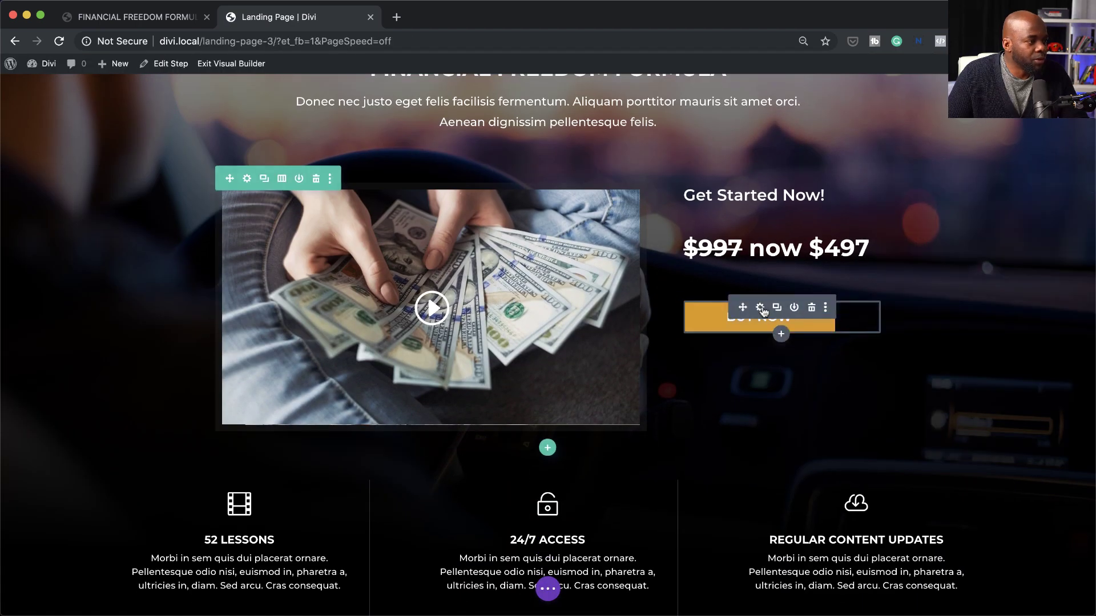
{"action": "left_click", "coordinate": [761, 308]}
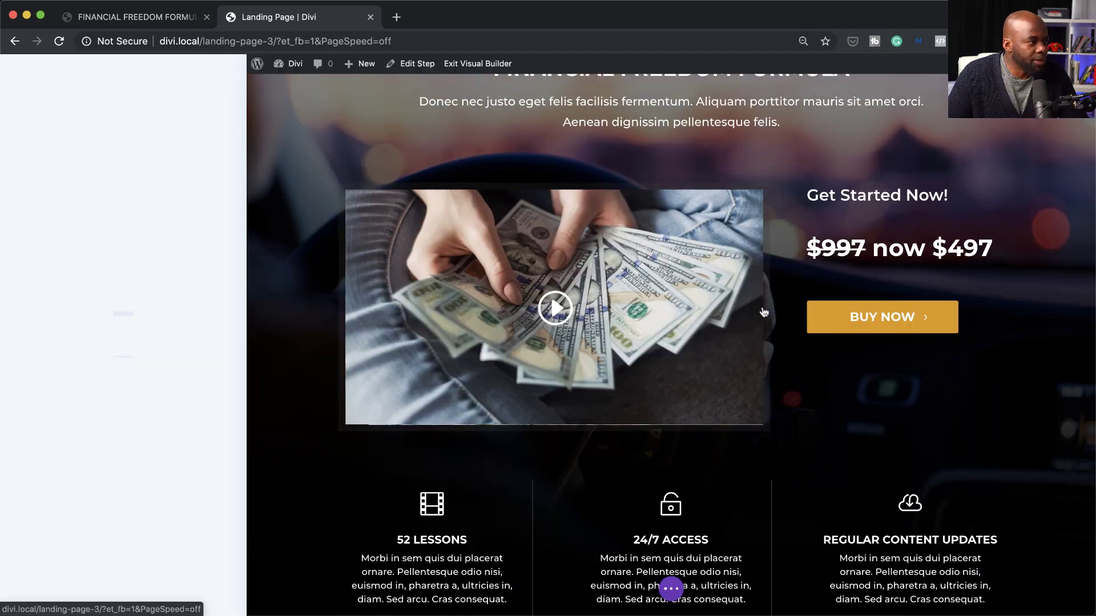
{"action": "left_click", "coordinate": [74, 249]}
{"action": "left_click", "coordinate": [77, 242]}
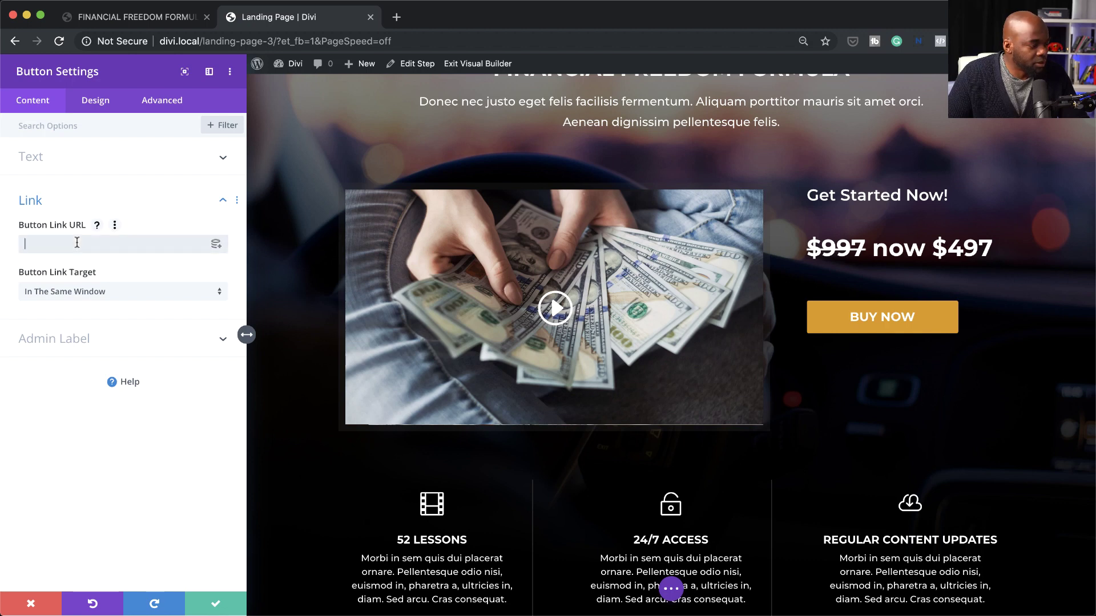
{"action": "key", "text": "super+v"}
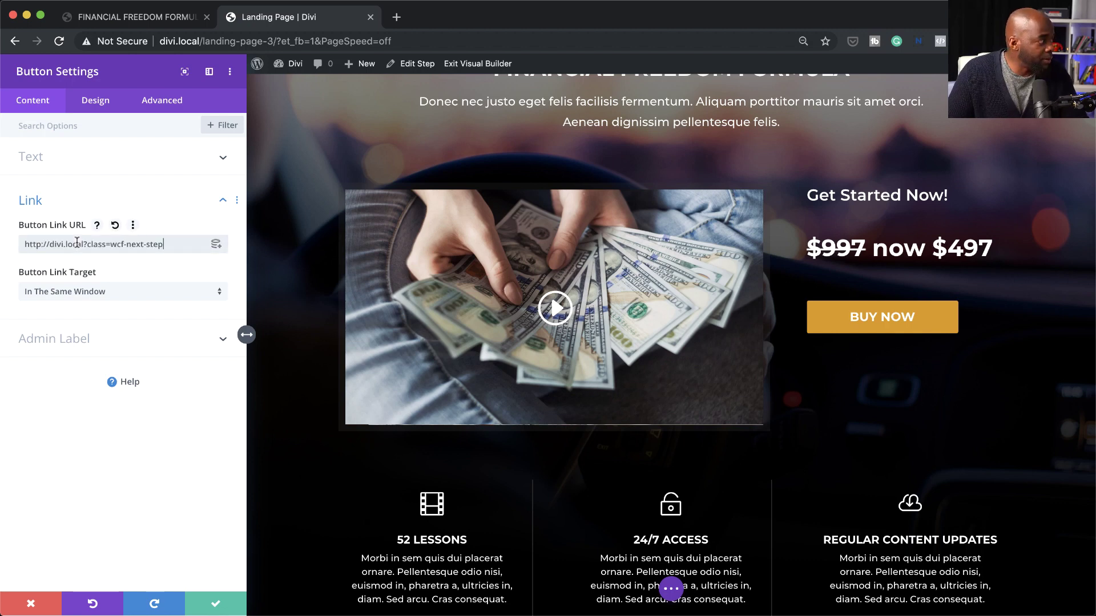
{"action": "left_click", "coordinate": [222, 605]}
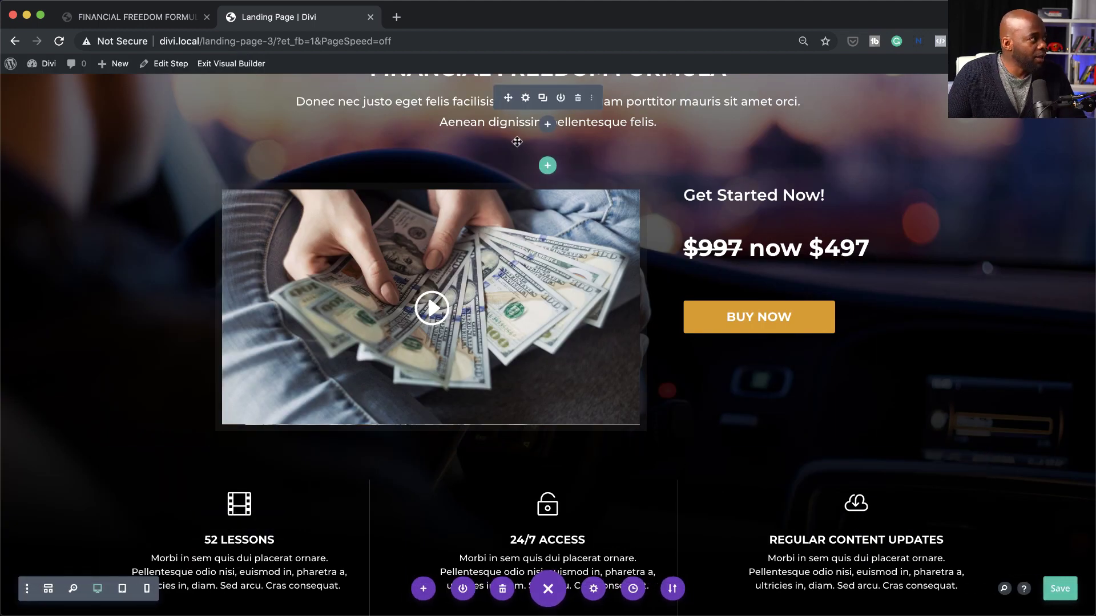
Return to the Money Mastery flow and view the live Checkout Page.
{"action": "left_click", "coordinate": [246, 65]}
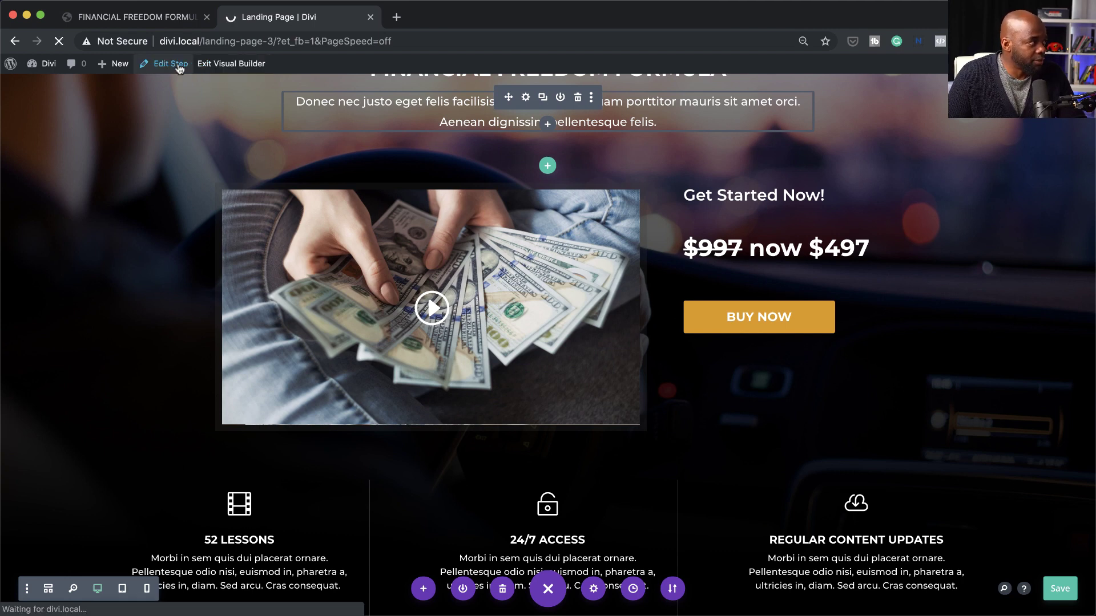
{"action": "left_click", "coordinate": [180, 65]}
{"action": "left_click", "coordinate": [268, 94]}
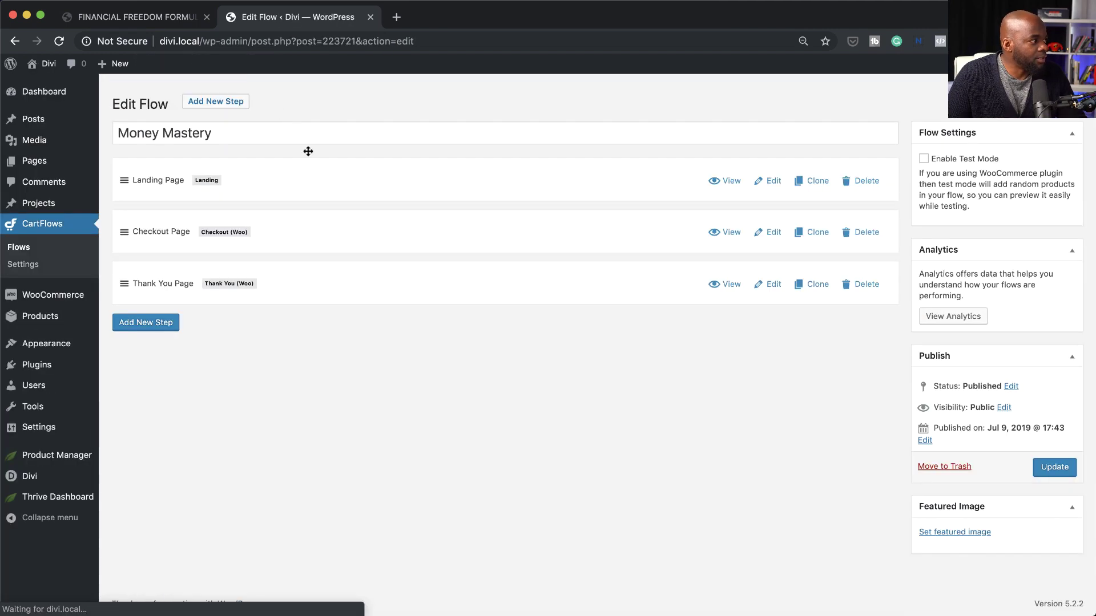
{"action": "left_click", "coordinate": [731, 233]}
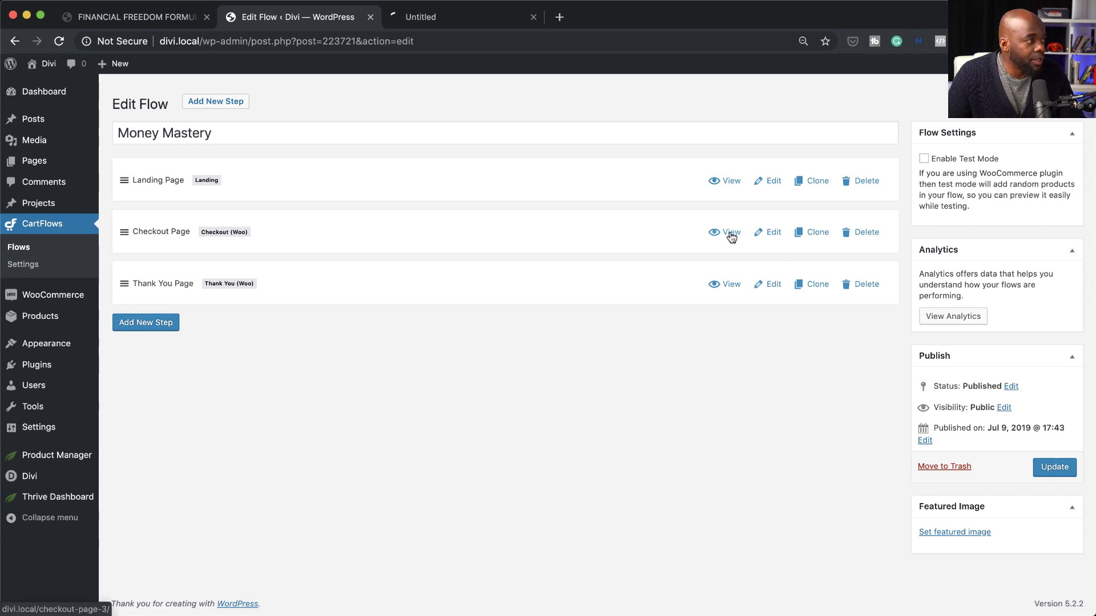
{"action": "scroll", "coordinate": [773, 408], "scroll_direction": "down", "scroll_amount": 6}
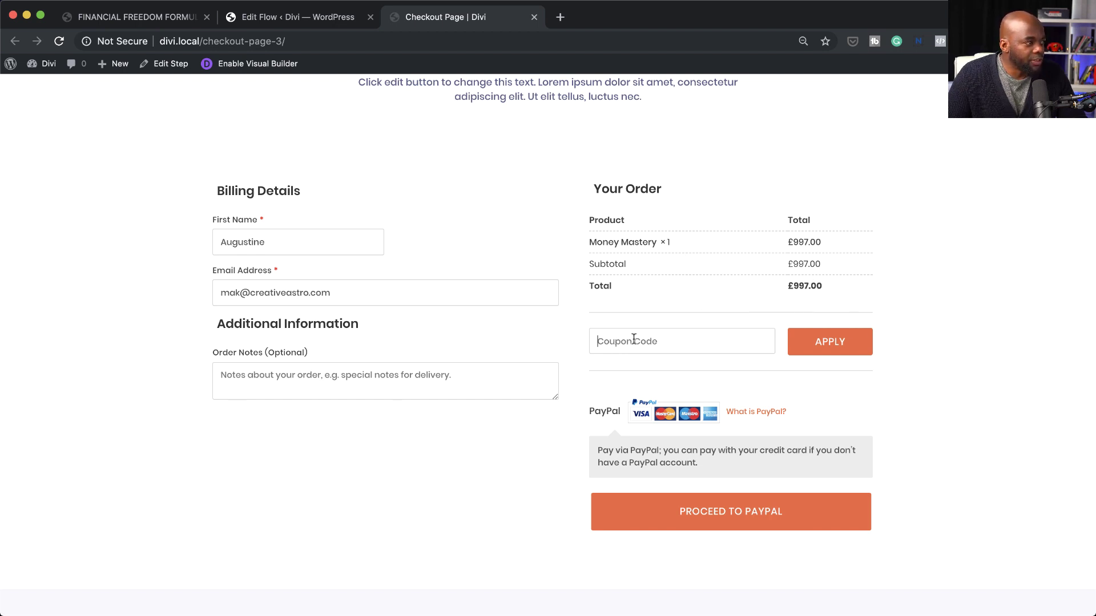
Review the checkout form, then load the Checkout Page in the Divi Visual Builder.
{"action": "left_click", "coordinate": [665, 351]}
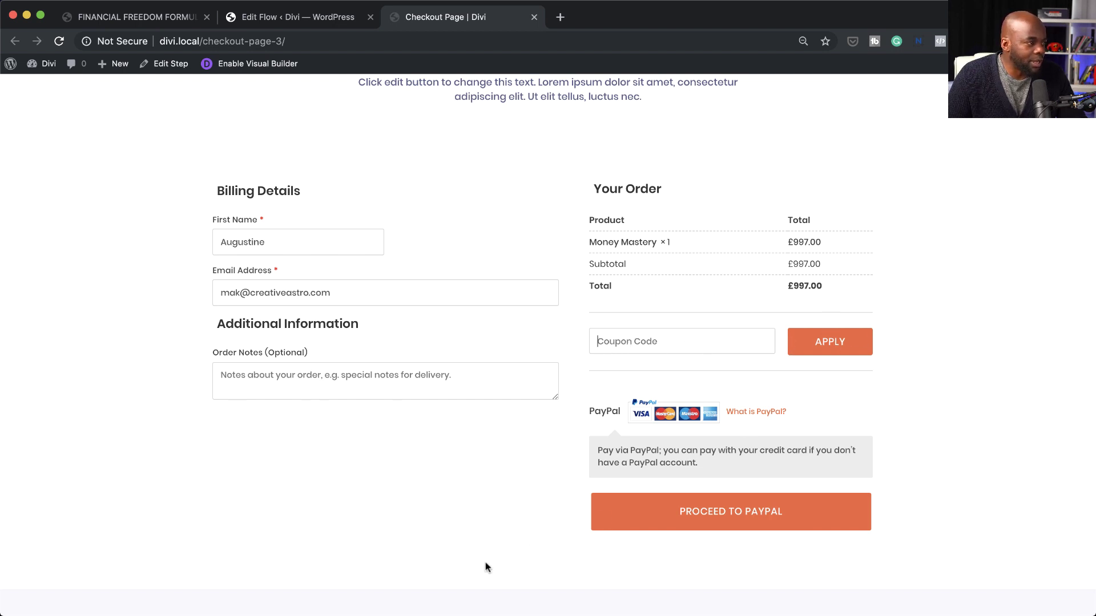
{"action": "scroll", "coordinate": [485, 563], "scroll_direction": "down", "scroll_amount": 5}
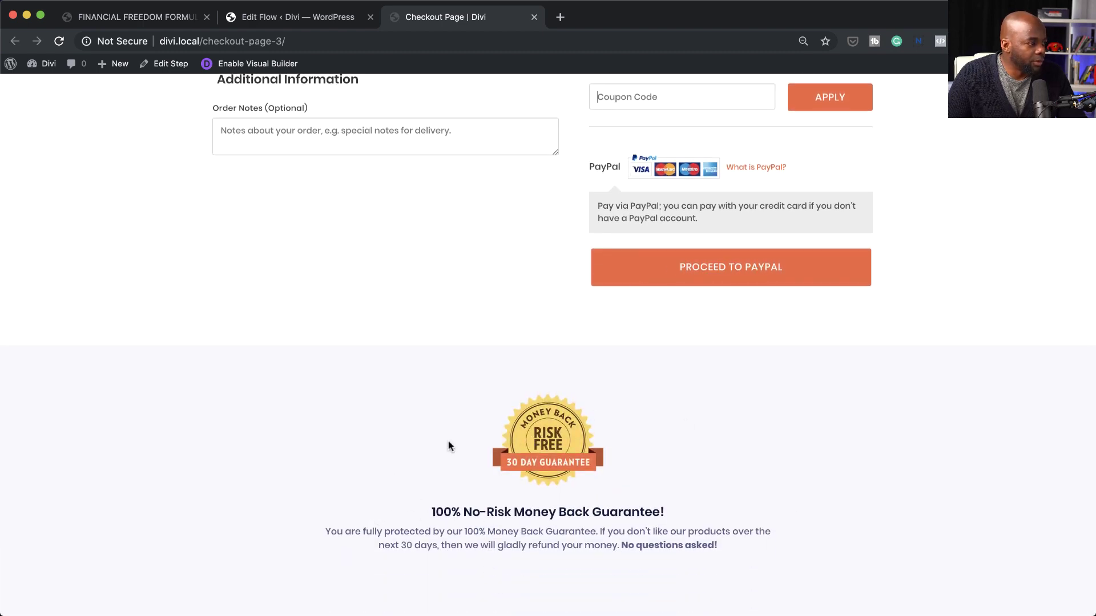
{"action": "scroll", "coordinate": [733, 448], "scroll_direction": "up", "scroll_amount": 2}
{"action": "scroll", "coordinate": [734, 453], "scroll_direction": "up", "scroll_amount": 3}
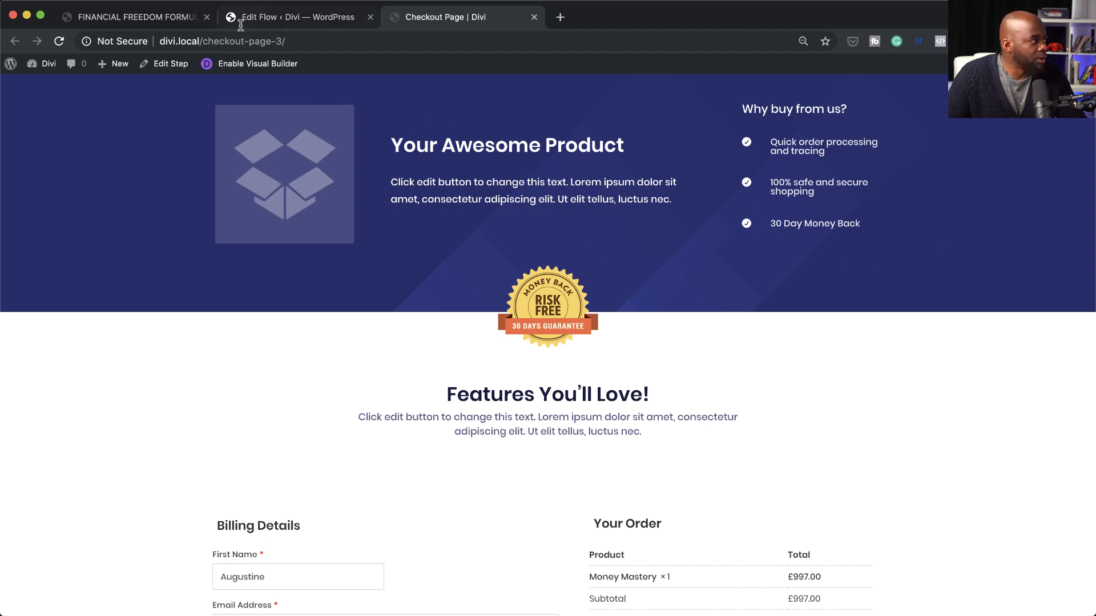
{"action": "left_click", "coordinate": [258, 64]}
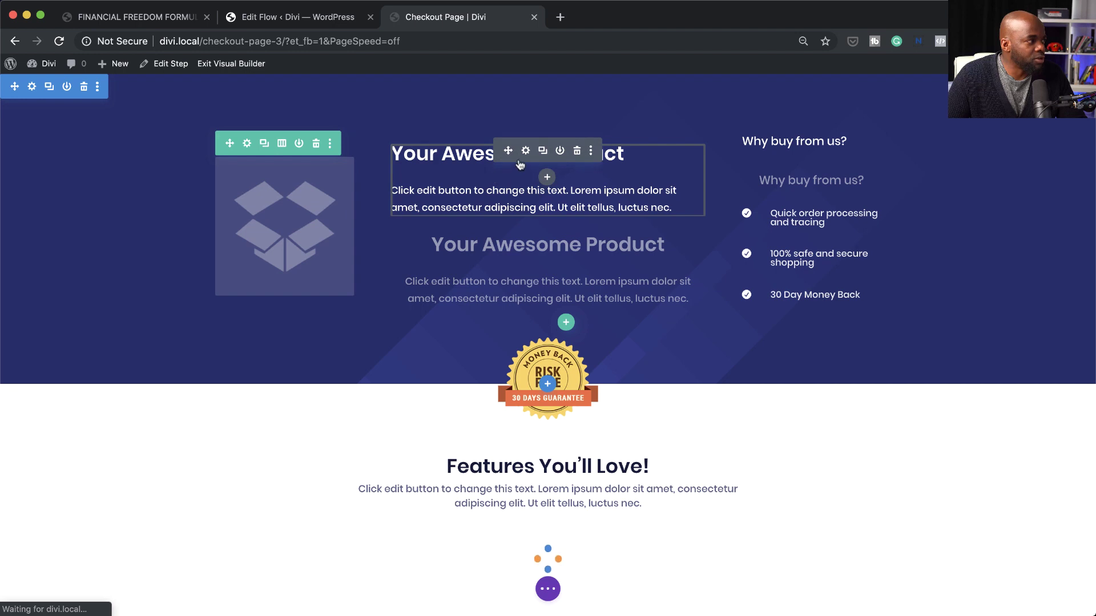
Delete both product text modules and the image/Why buy row from the header.
{"action": "left_click", "coordinate": [577, 151]}
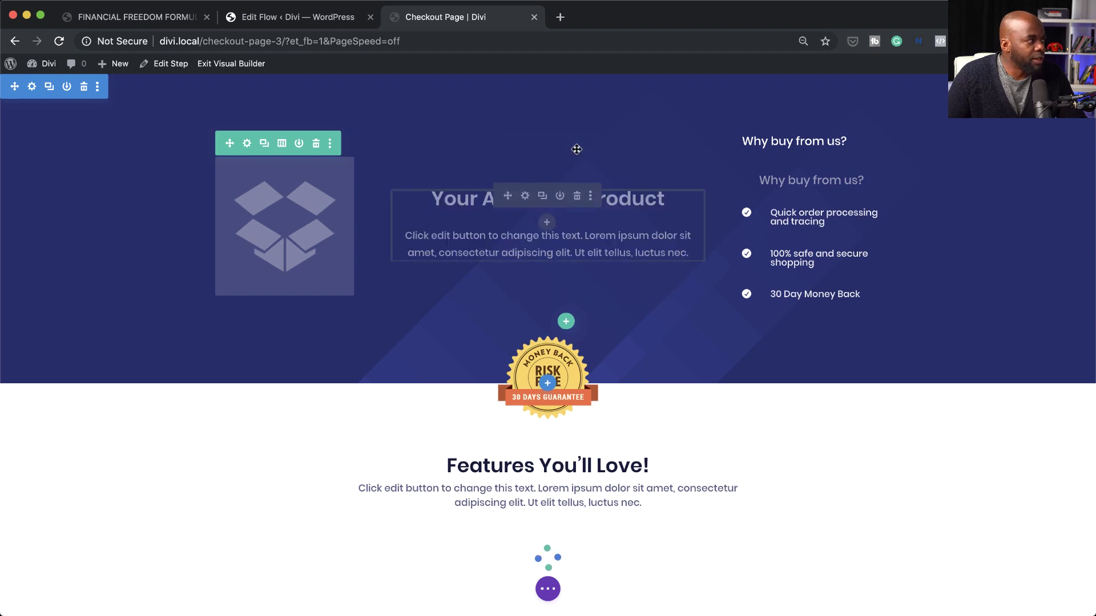
{"action": "left_click", "coordinate": [576, 195]}
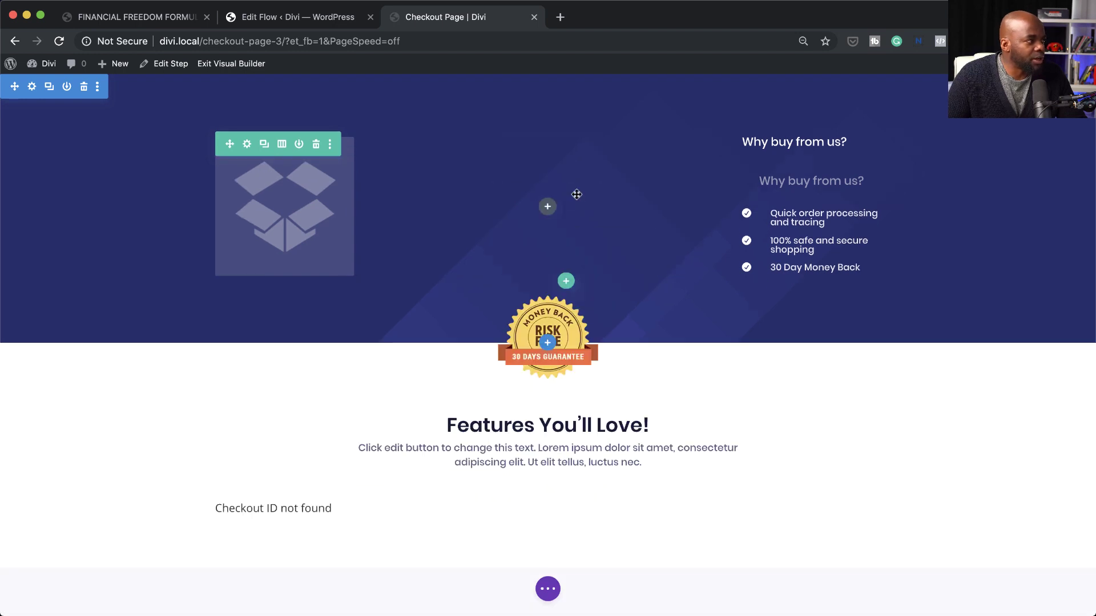
{"action": "left_click", "coordinate": [316, 144]}
Add a one-column row with a Text module and select its placeholder text.
{"action": "left_click", "coordinate": [566, 132]}
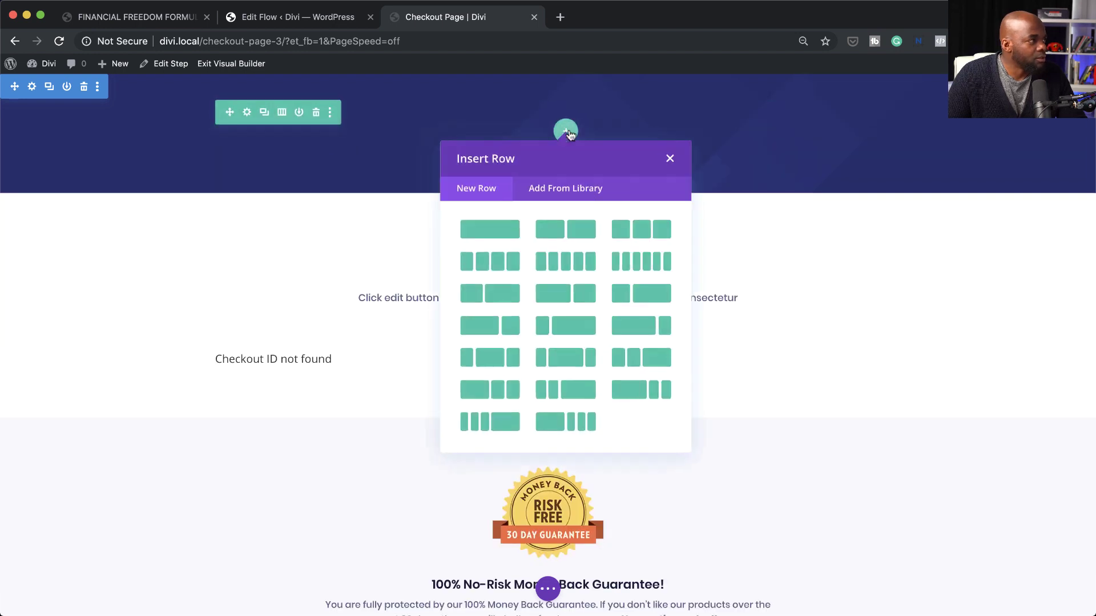
{"action": "left_click", "coordinate": [506, 228]}
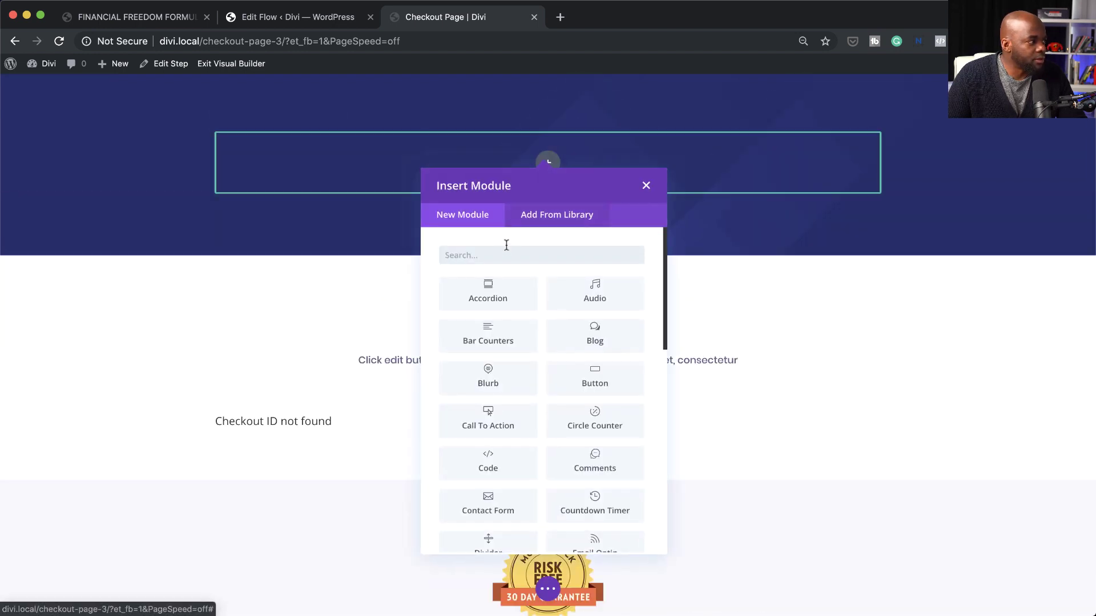
{"action": "type", "text": "text"}
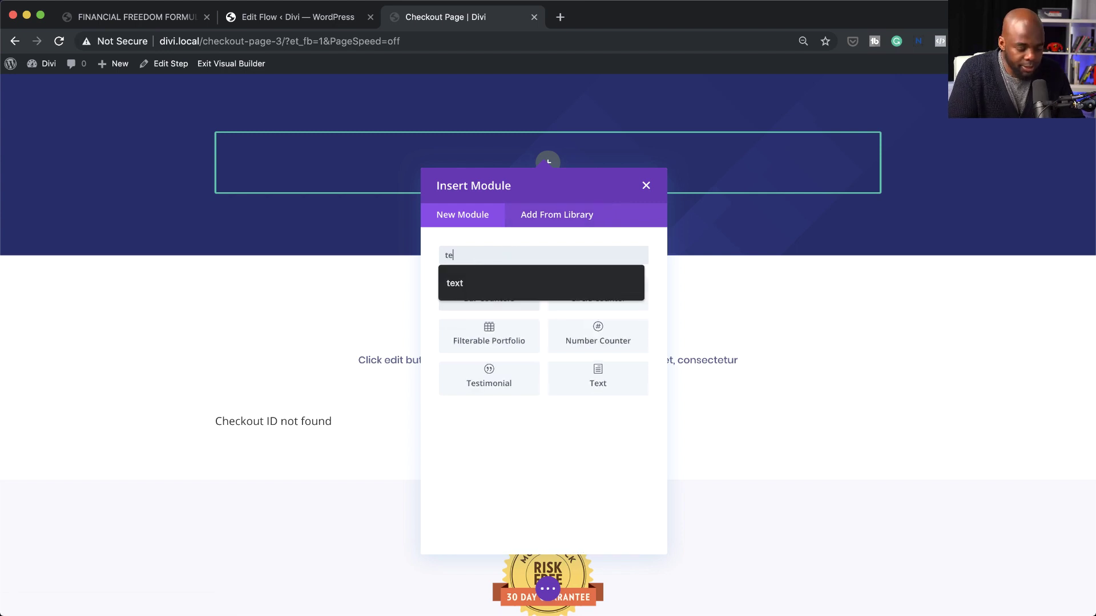
{"action": "left_click", "coordinate": [523, 291]}
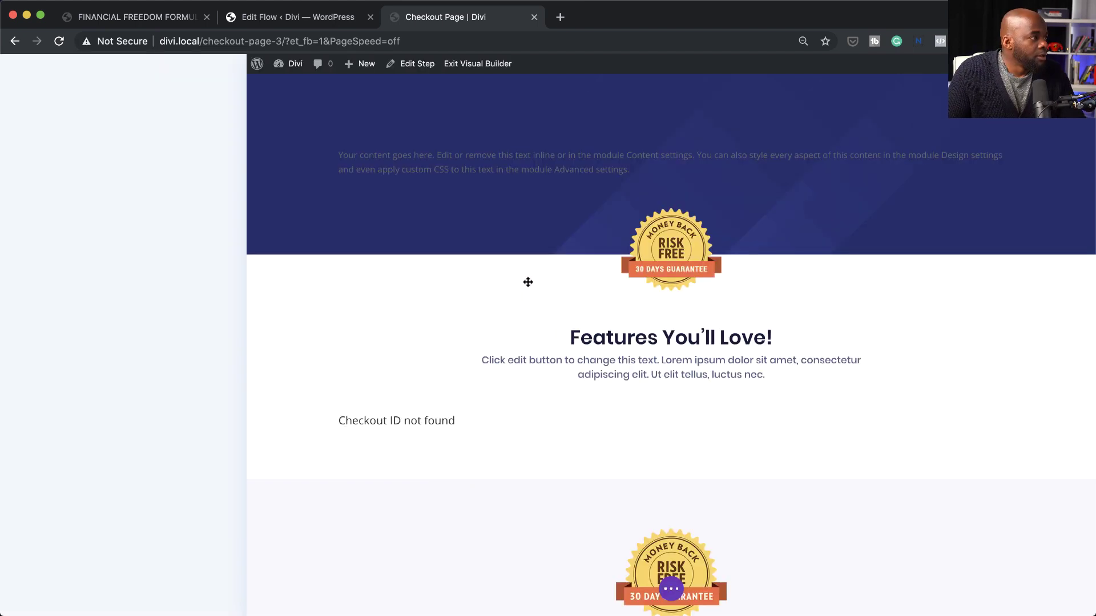
{"action": "left_click_drag", "start_coordinate": [146, 365], "coordinate": [19, 284]}
Type 'checkout' and style it uppercase in the Poppins font.
{"action": "type", "text": "checkout"}
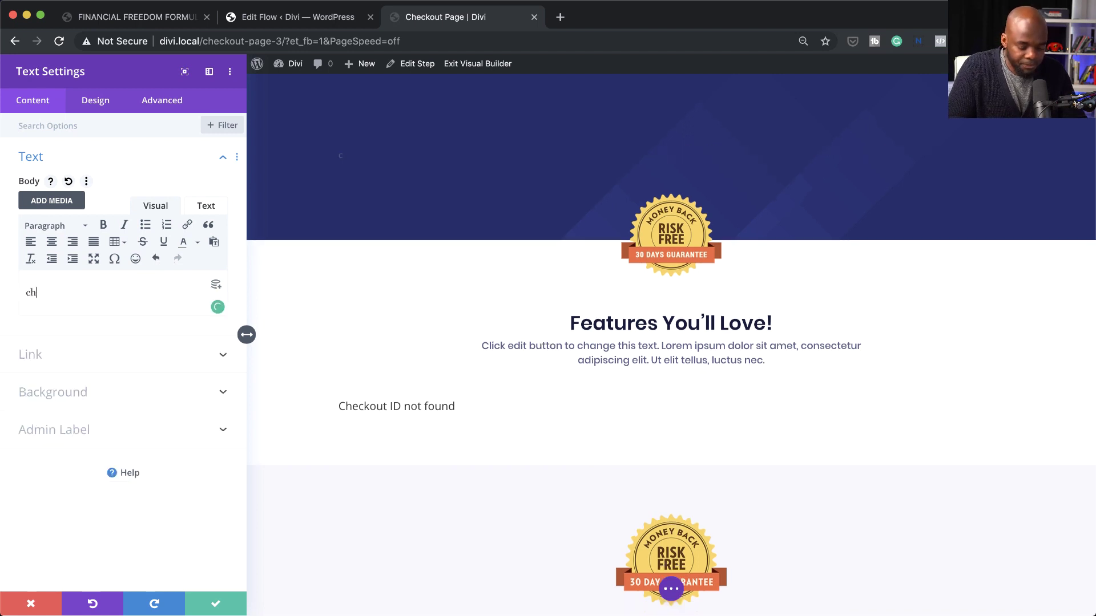
{"action": "left_click", "coordinate": [95, 100]}
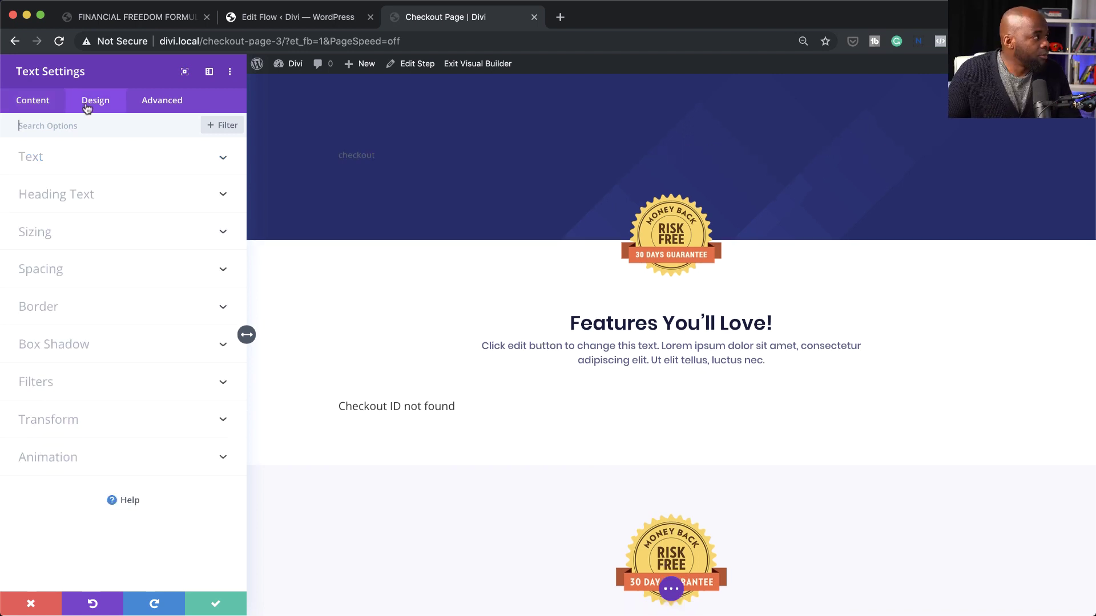
{"action": "left_click", "coordinate": [59, 158]}
{"action": "left_click", "coordinate": [68, 345]}
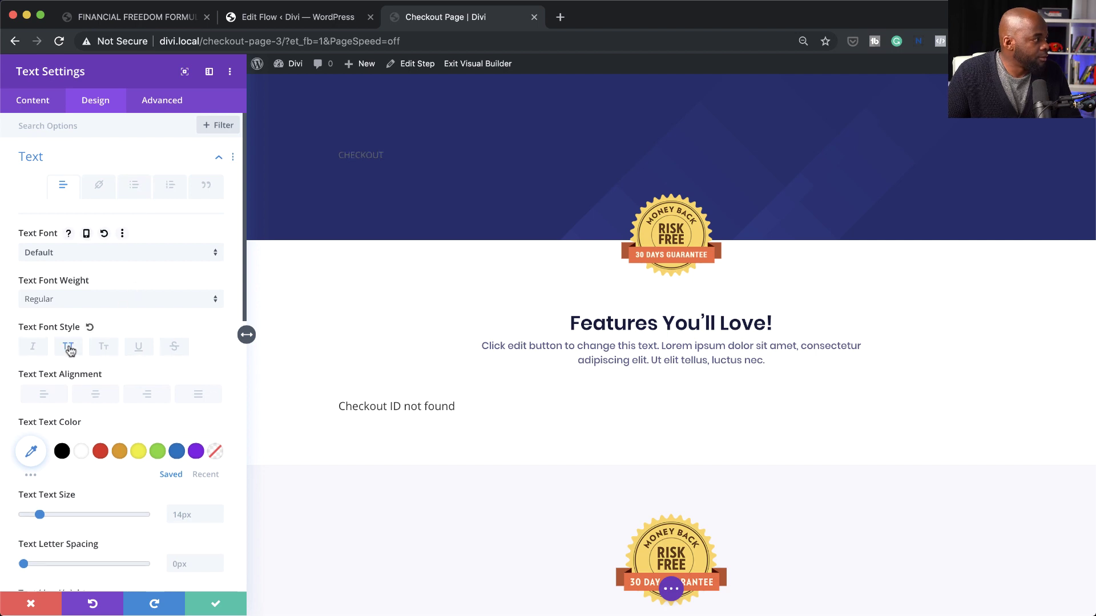
{"action": "left_click", "coordinate": [78, 253]}
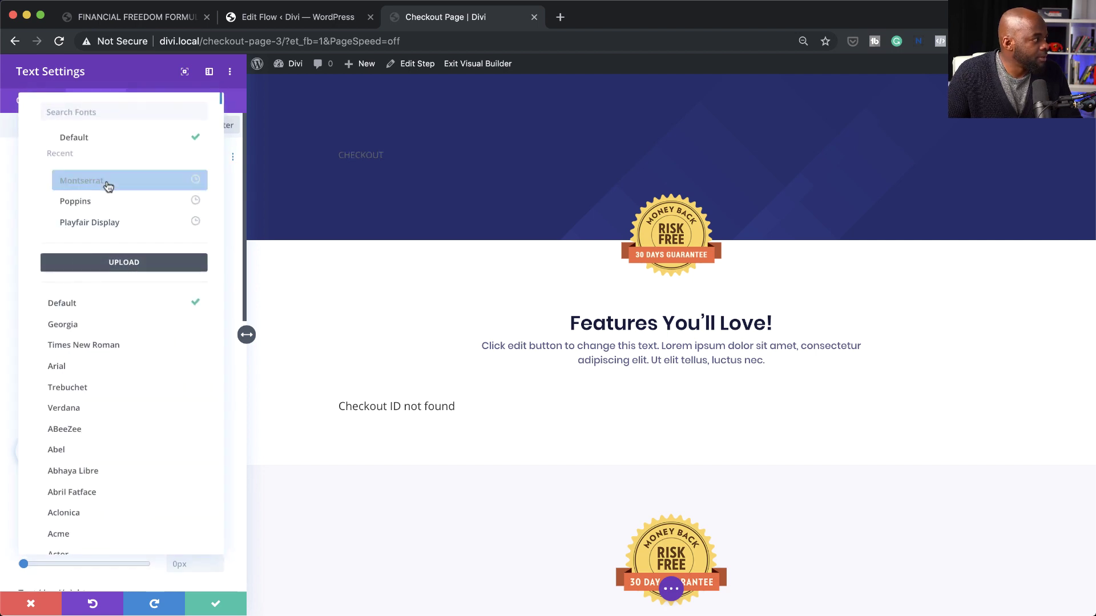
{"action": "left_click", "coordinate": [104, 203]}
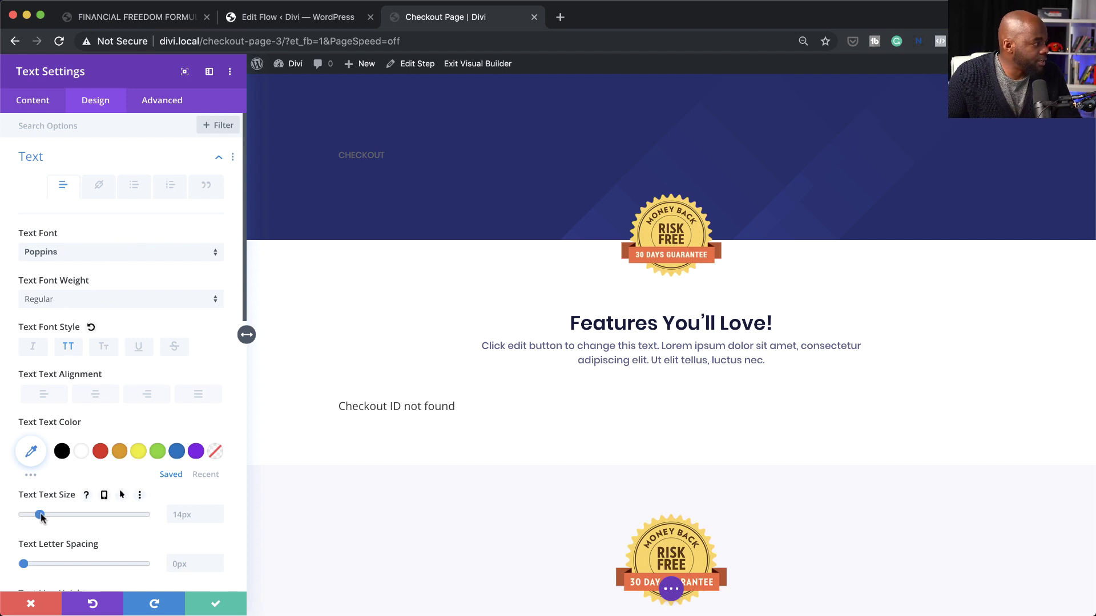
Make the CHECKOUT title 44px, centred, white and Light weight, then save it.
{"action": "left_click_drag", "start_coordinate": [40, 515], "coordinate": [76, 521]}
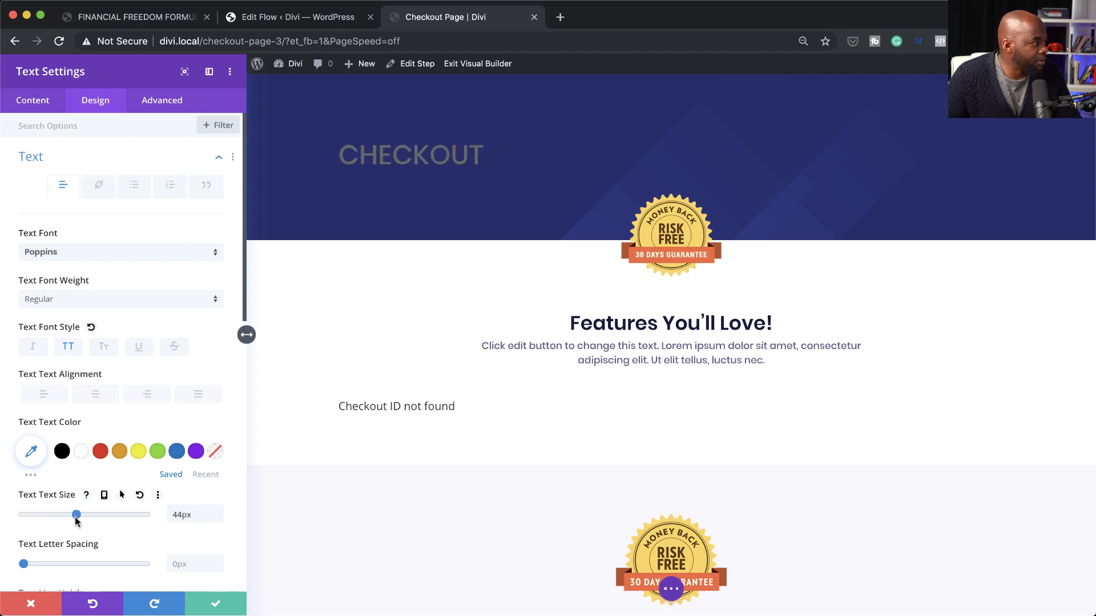
{"action": "left_click", "coordinate": [95, 395]}
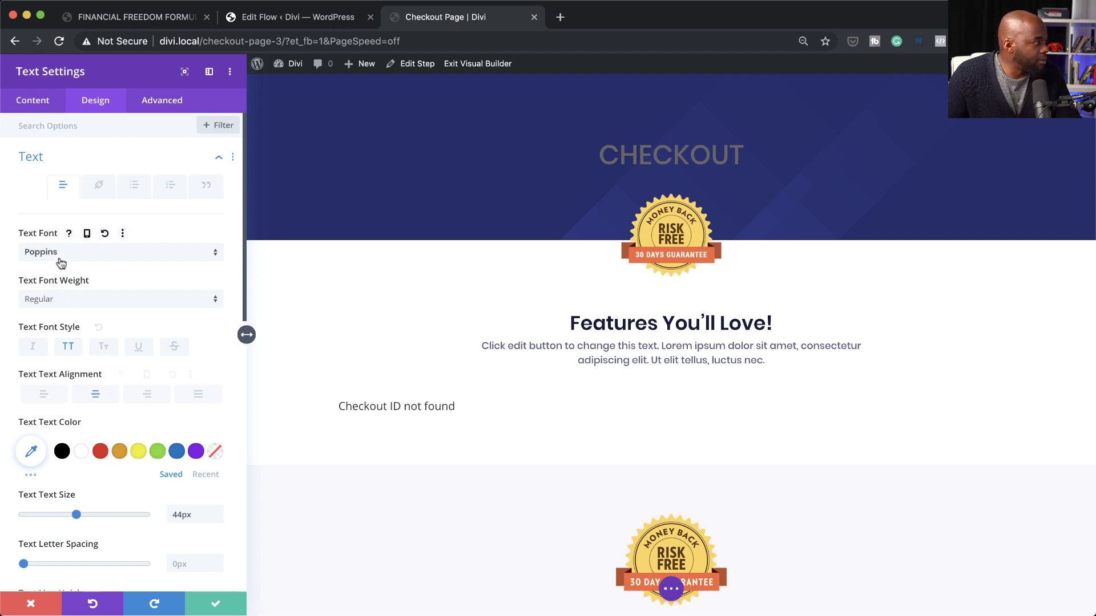
{"action": "left_click", "coordinate": [81, 452]}
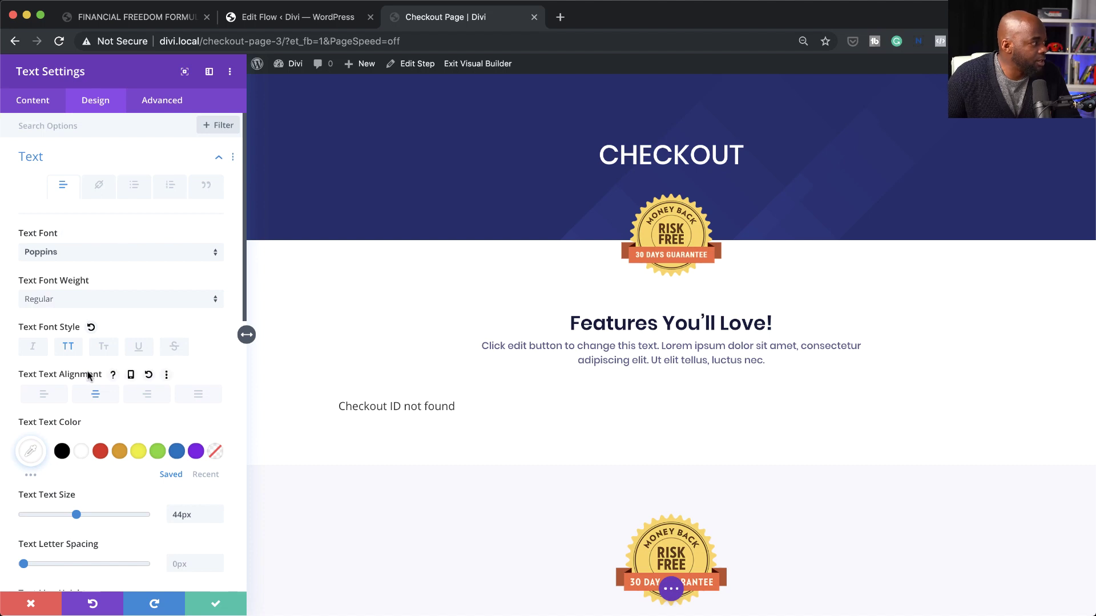
{"action": "left_click", "coordinate": [99, 299]}
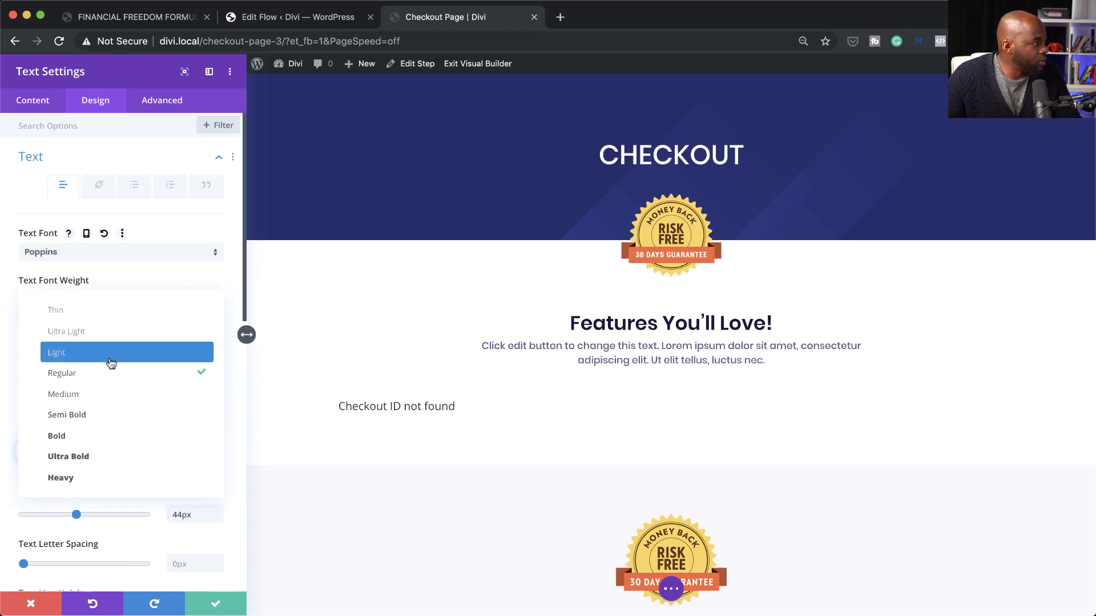
{"action": "left_click", "coordinate": [111, 359]}
{"action": "scroll", "coordinate": [225, 366], "scroll_direction": "down", "scroll_amount": 1}
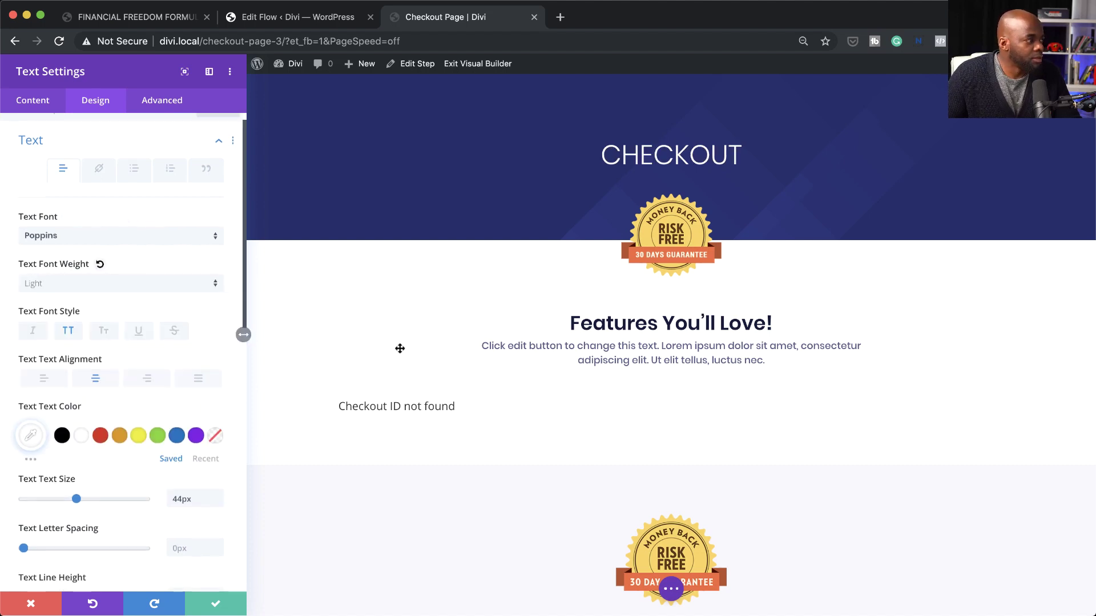
{"action": "scroll", "coordinate": [618, 368], "scroll_direction": "down", "scroll_amount": 4}
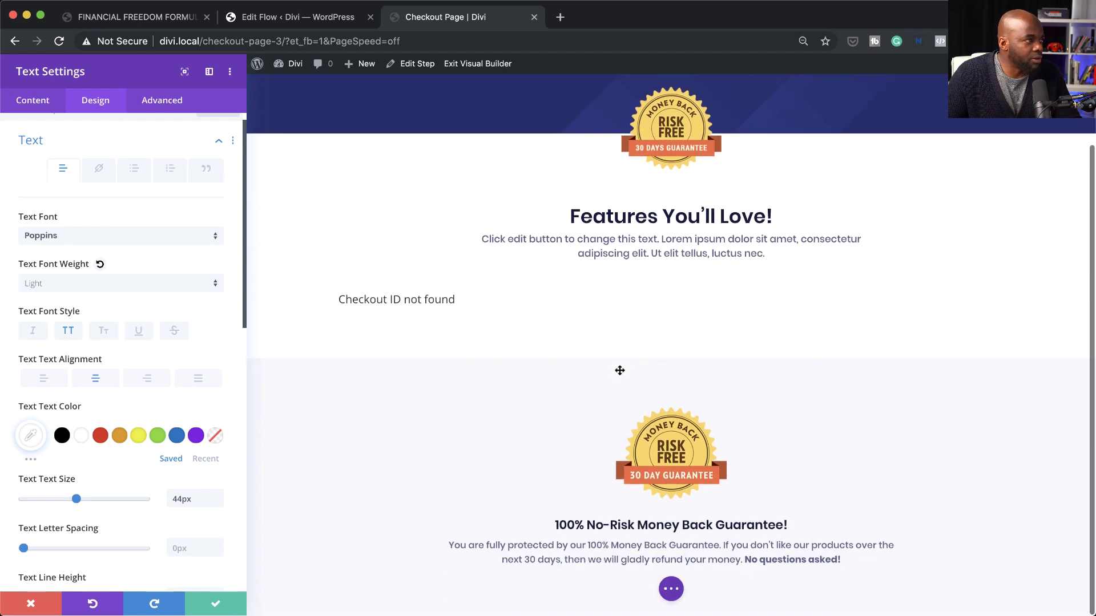
{"action": "scroll", "coordinate": [619, 369], "scroll_direction": "up", "scroll_amount": 4}
{"action": "left_click", "coordinate": [216, 603]}
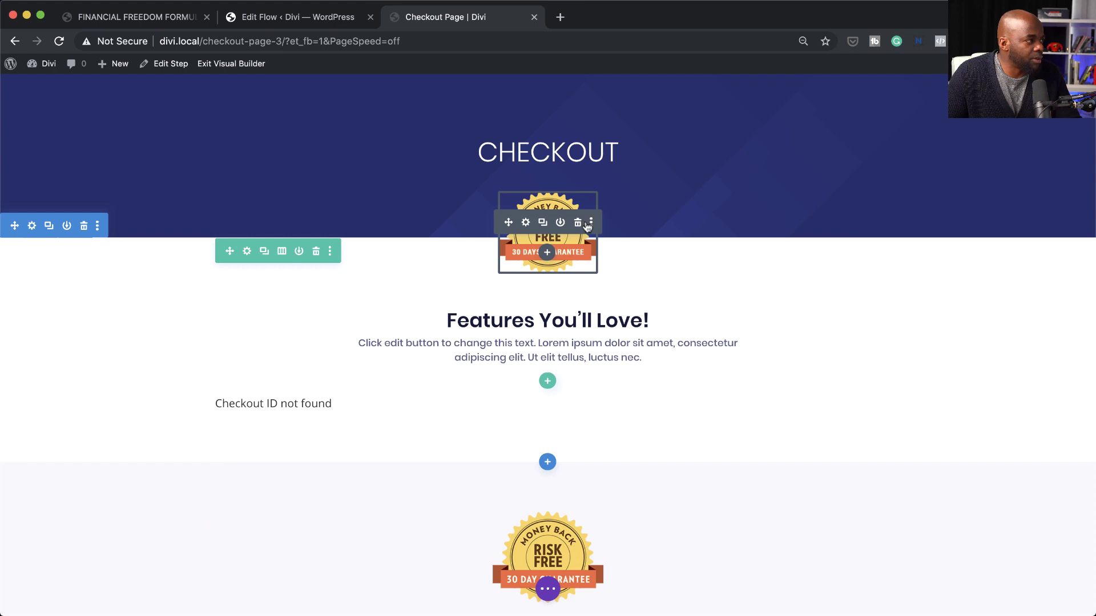
Delete the money-back guarantee badge from the checkout header and exit the Visual Builder.
{"action": "left_click", "coordinate": [578, 223]}
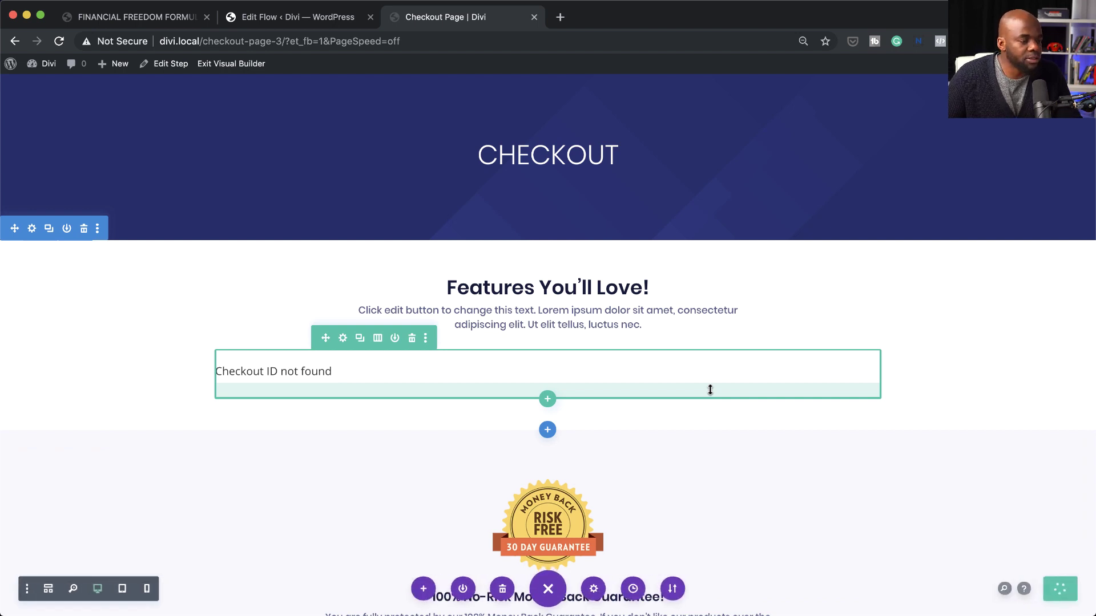
{"action": "left_click", "coordinate": [249, 65]}
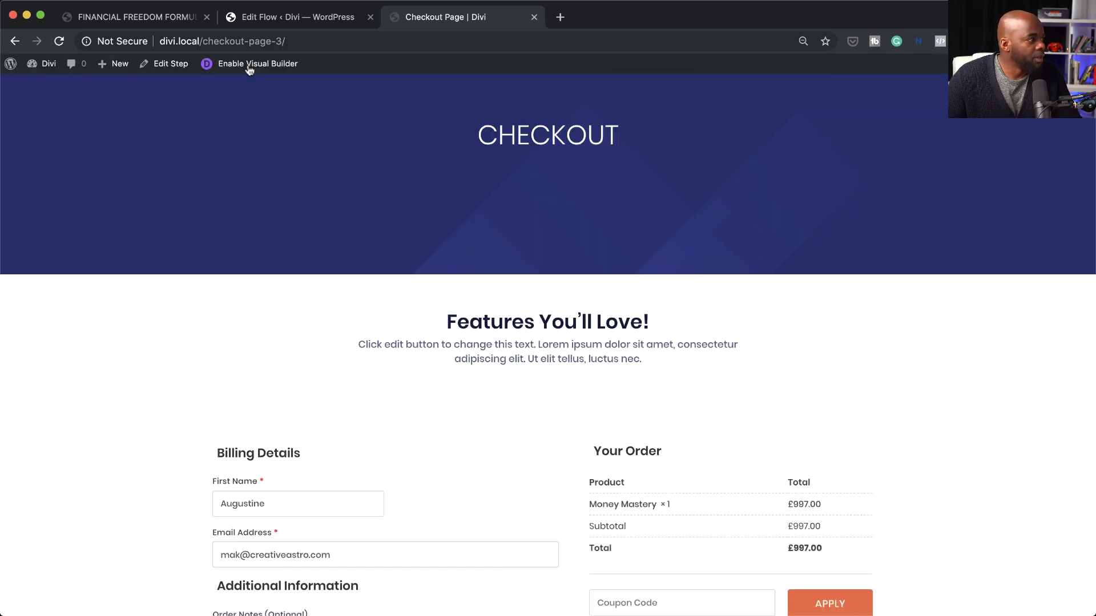
{"action": "scroll", "coordinate": [873, 221], "scroll_direction": "down", "scroll_amount": 9}
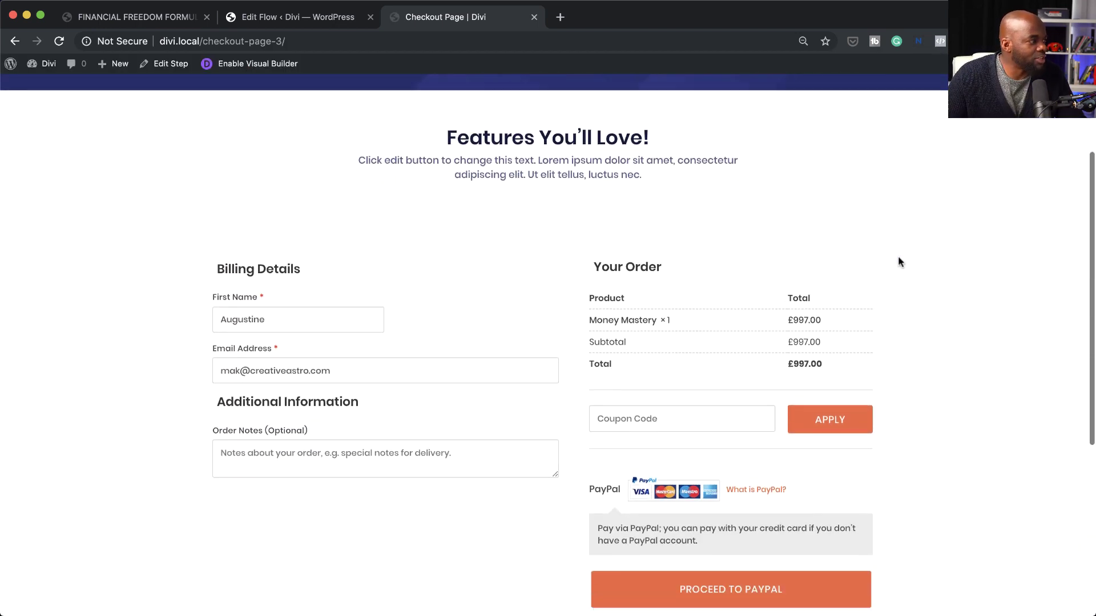
{"action": "scroll", "coordinate": [954, 297], "scroll_direction": "up", "scroll_amount": 9}
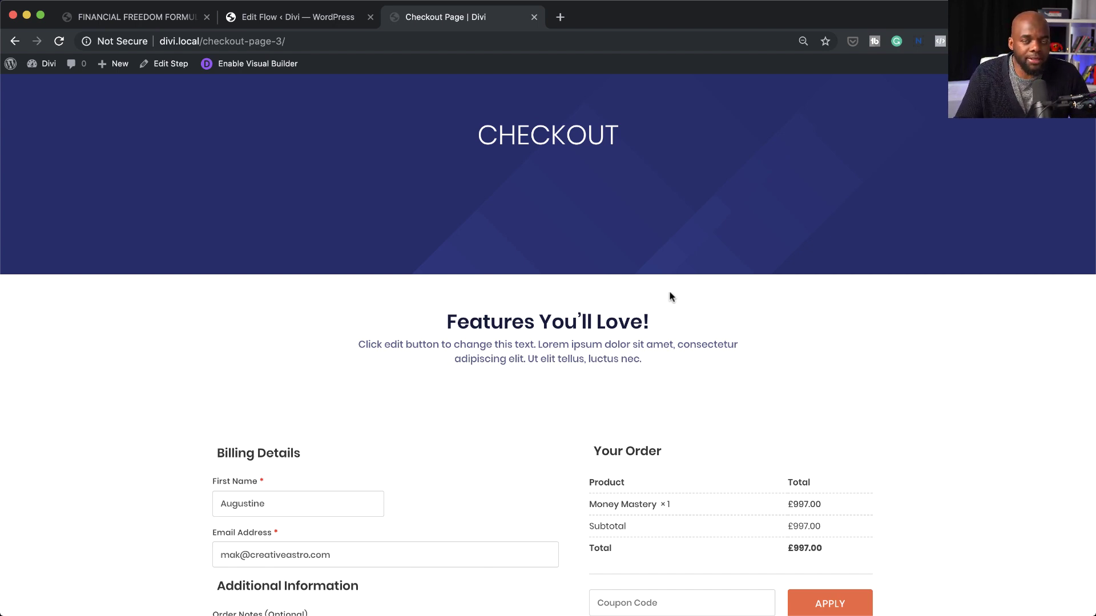
{"action": "scroll", "coordinate": [766, 473], "scroll_direction": "down", "scroll_amount": 5}
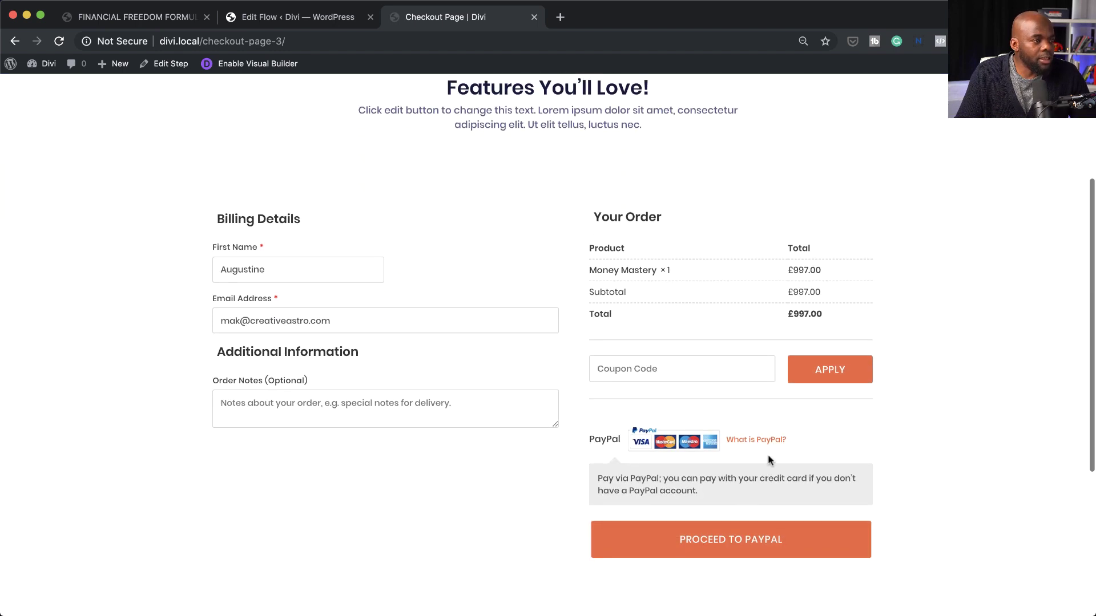